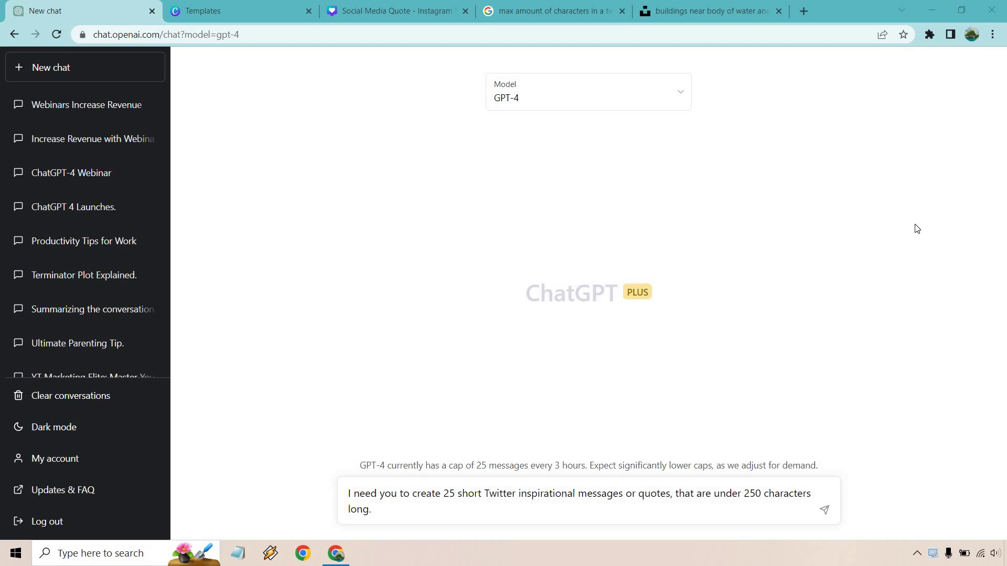
Review the Canva quote templates and the tweet character-limit search, then return to ChatGPT.
left_click(212, 6)
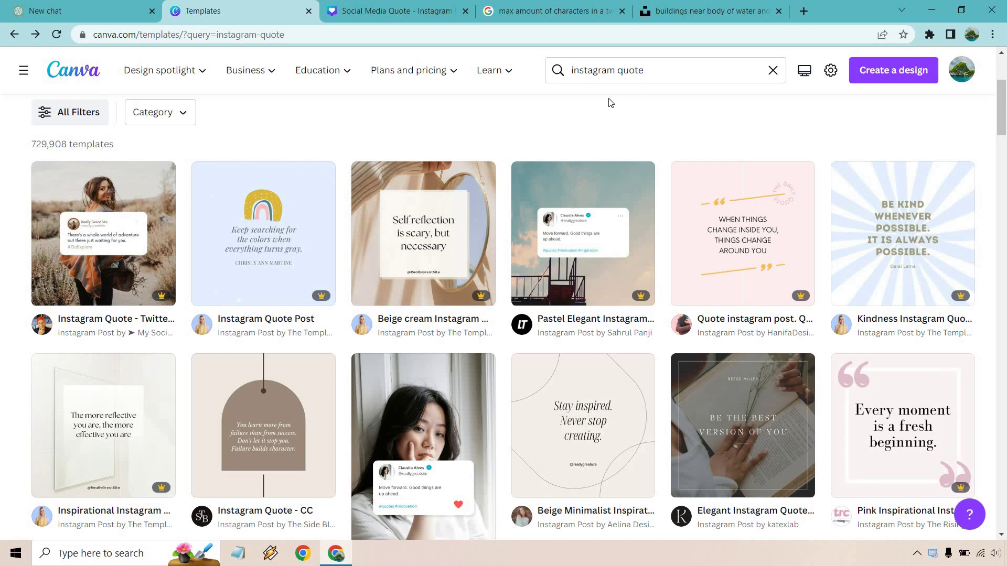
key("ctrl+shift+Tab")
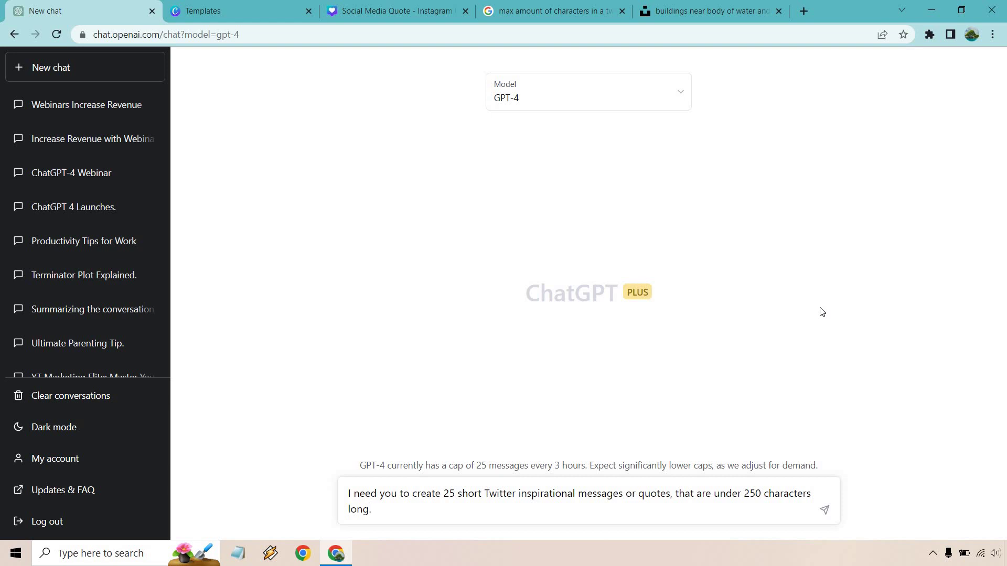
left_click(548, 11)
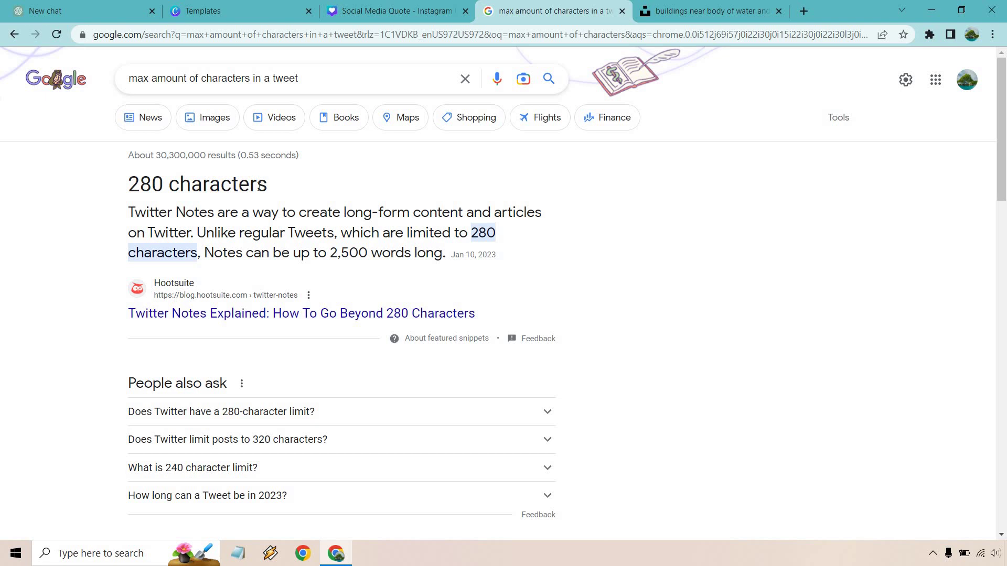
left_click(80, 5)
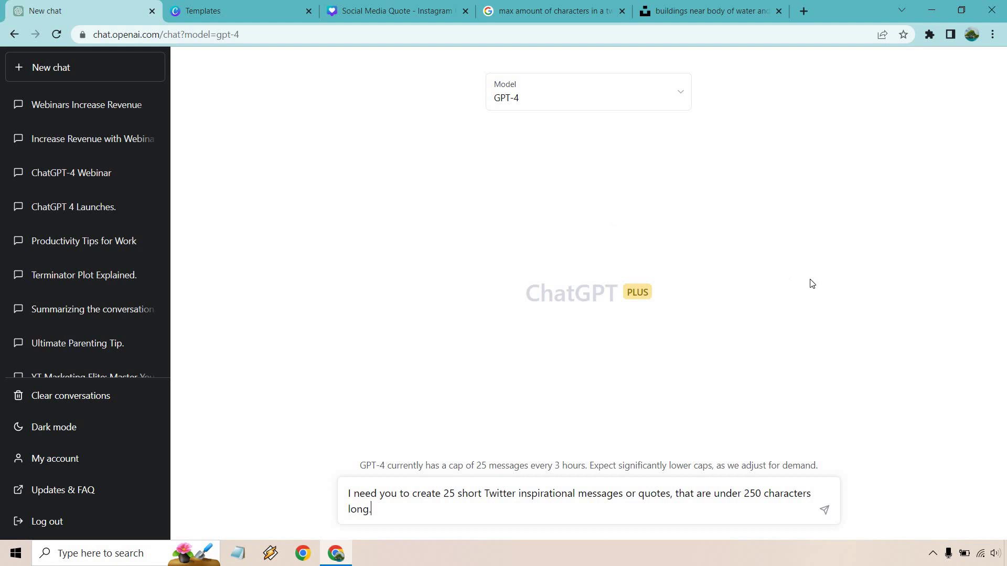
Send the 25-quote request, close the search tab, and select the numbered reply.
key("Return")
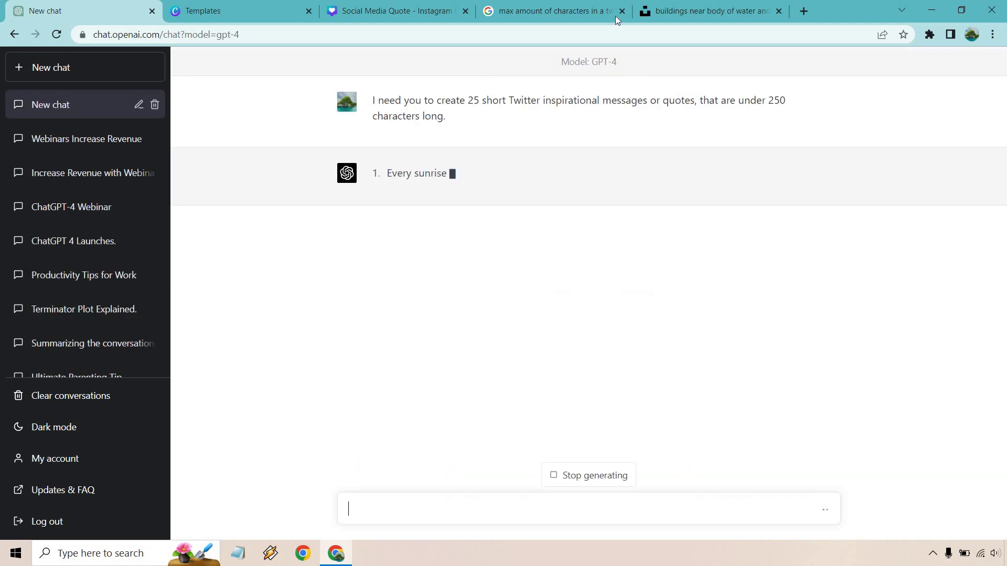
left_click(623, 10)
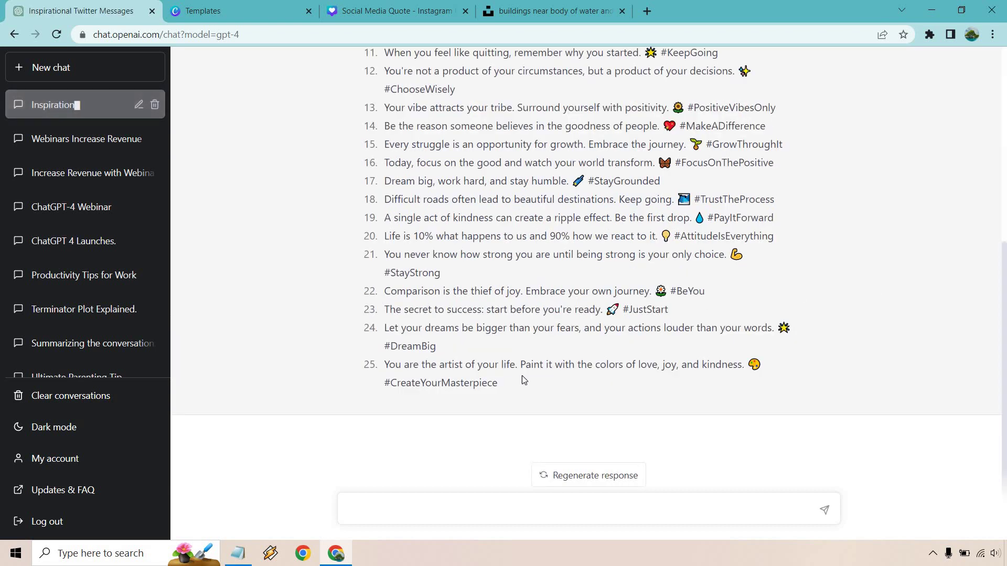
left_click_drag(501, 385, 385, 182)
scroll(388, 367, "up", 3)
scroll(473, 348, "up", 4)
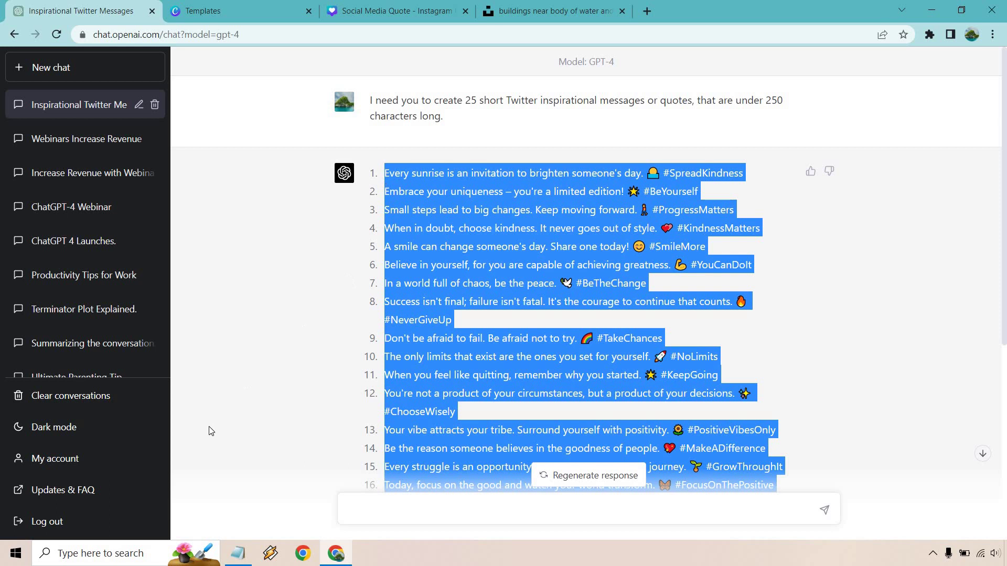
Paste the 25 quotes into a new Notepad note, strip the emojis, and copy the list.
left_click(238, 553)
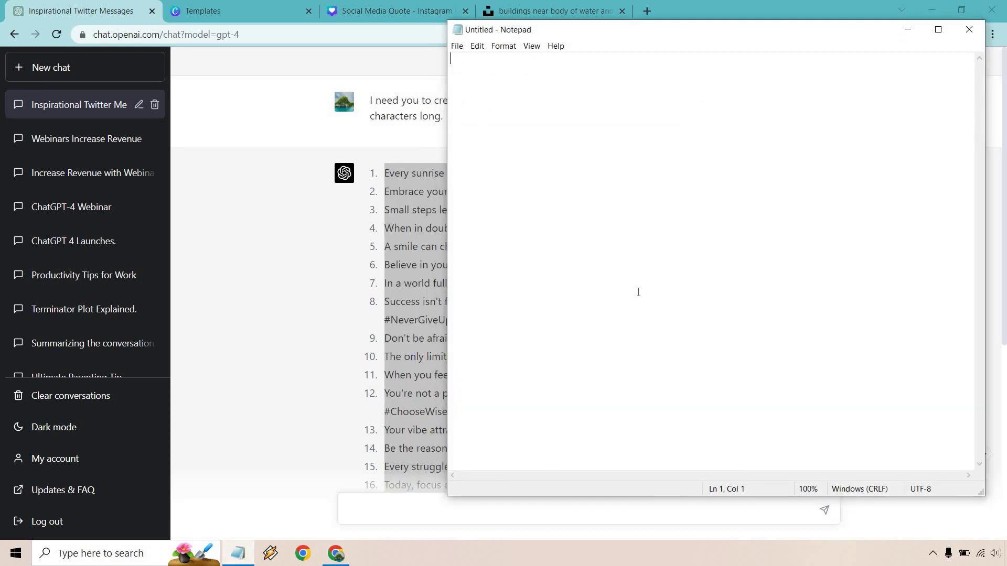
key("ctrl+v")
left_click_drag(712, 472, 573, 475)
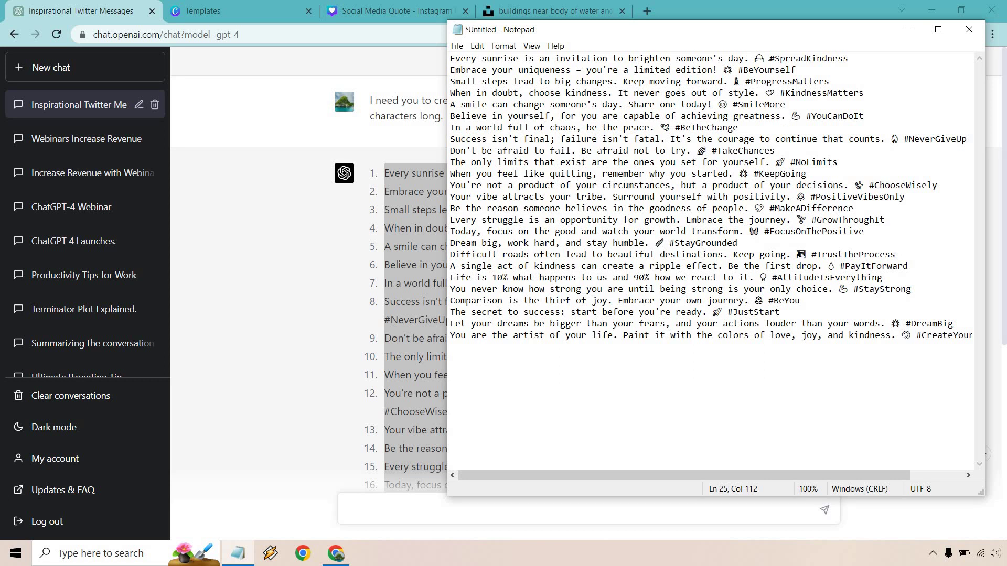
key("ctrl+z")
key("ctrl+a")
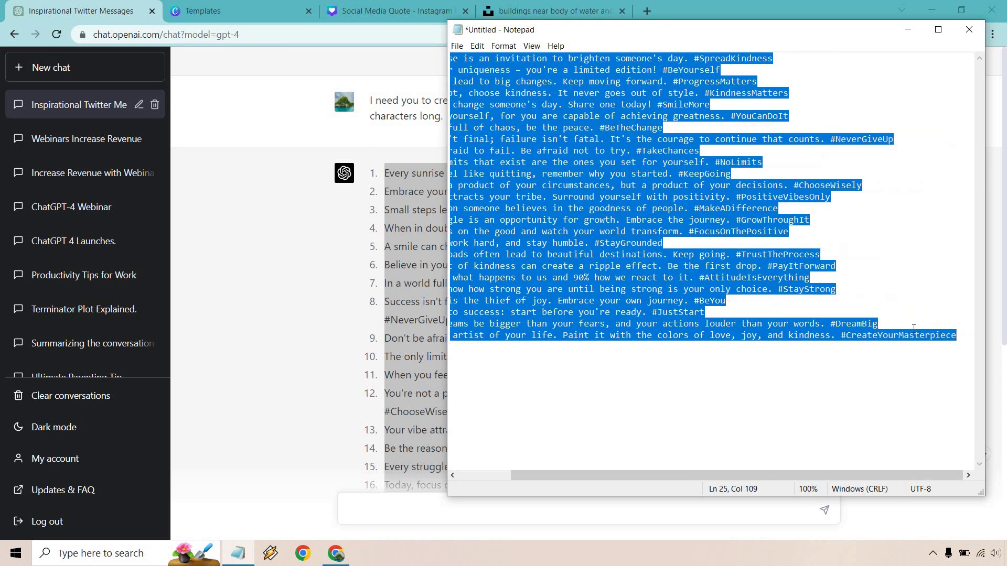
left_click(908, 29)
left_click(261, 5)
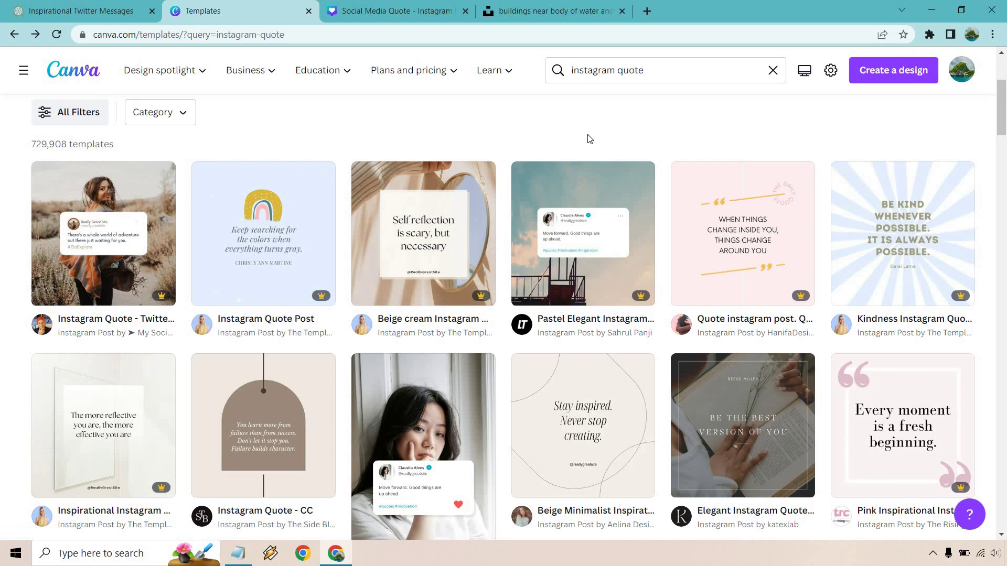
Open the Social Media Quote design and change the display name to Marketing Island.
left_click(414, 5)
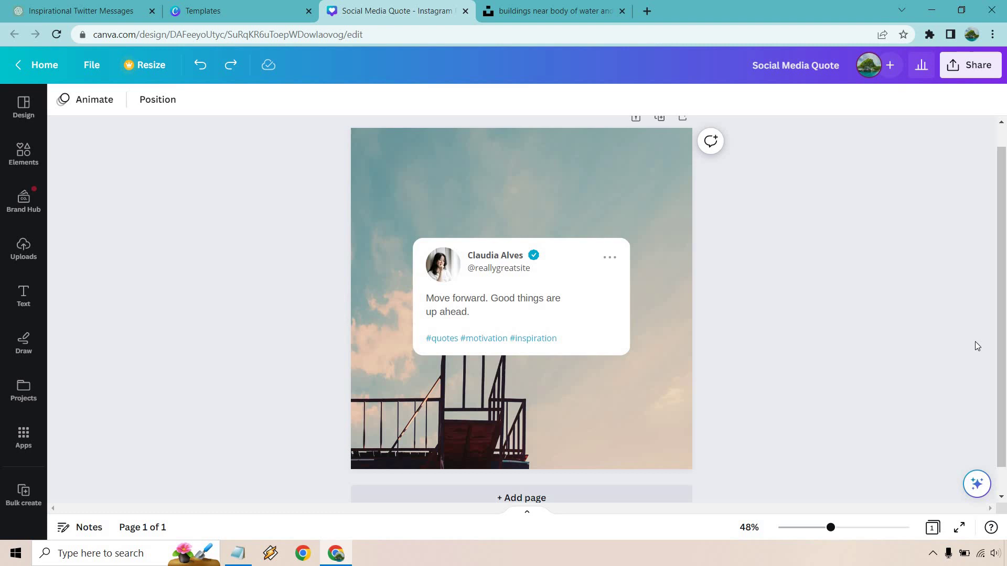
double_click(495, 255)
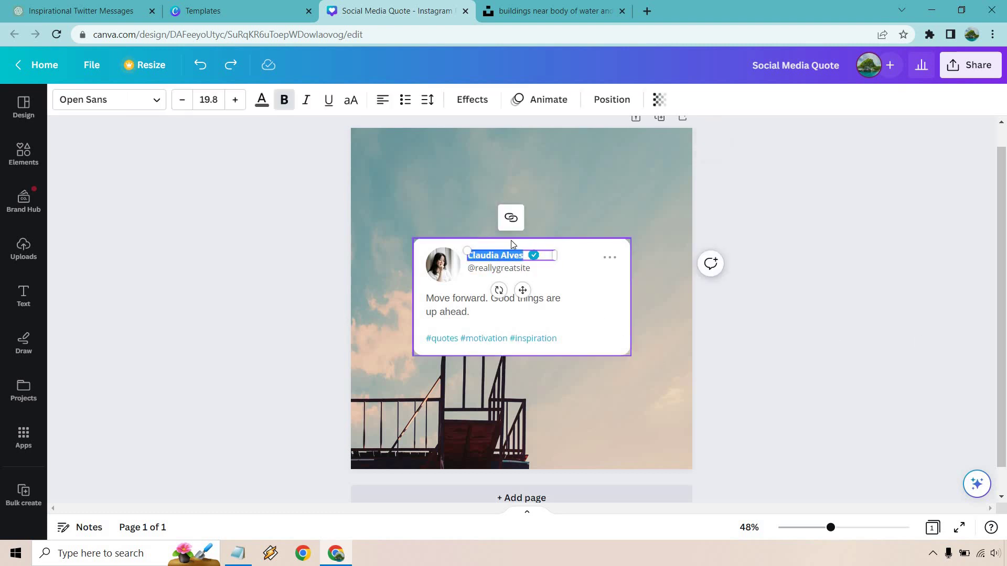
type("Marketing Island")
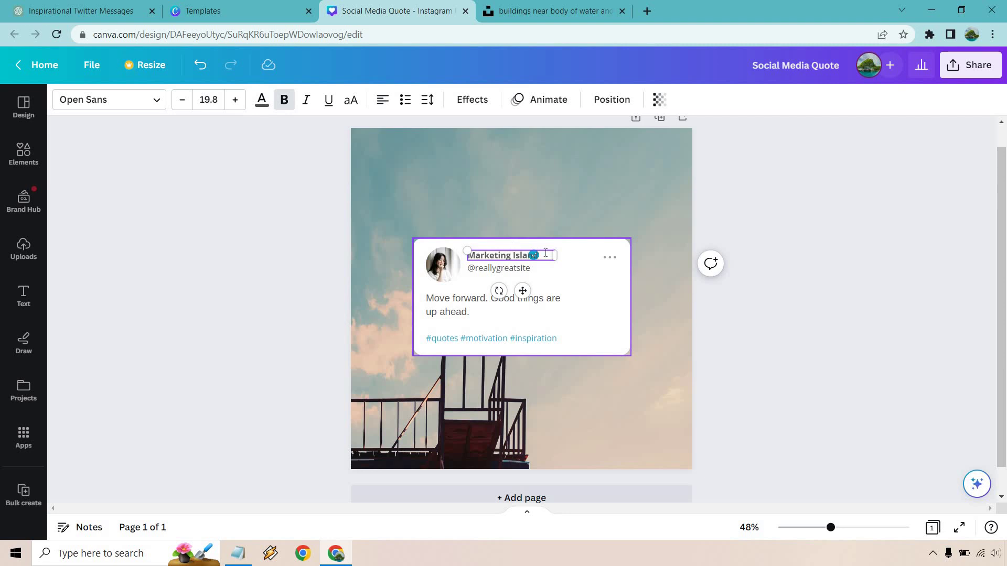
left_click(490, 269)
double_click(491, 269)
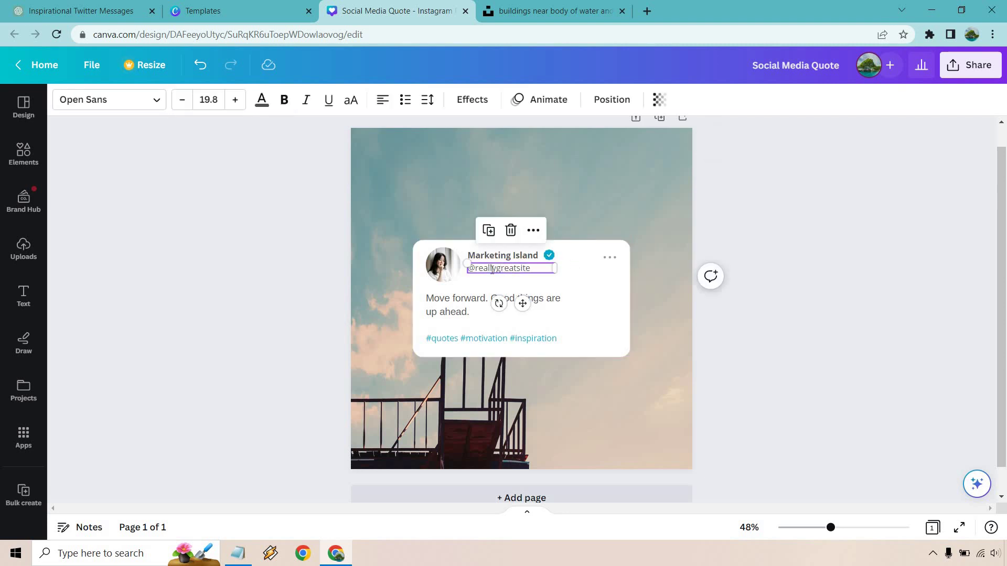
type("@ma")
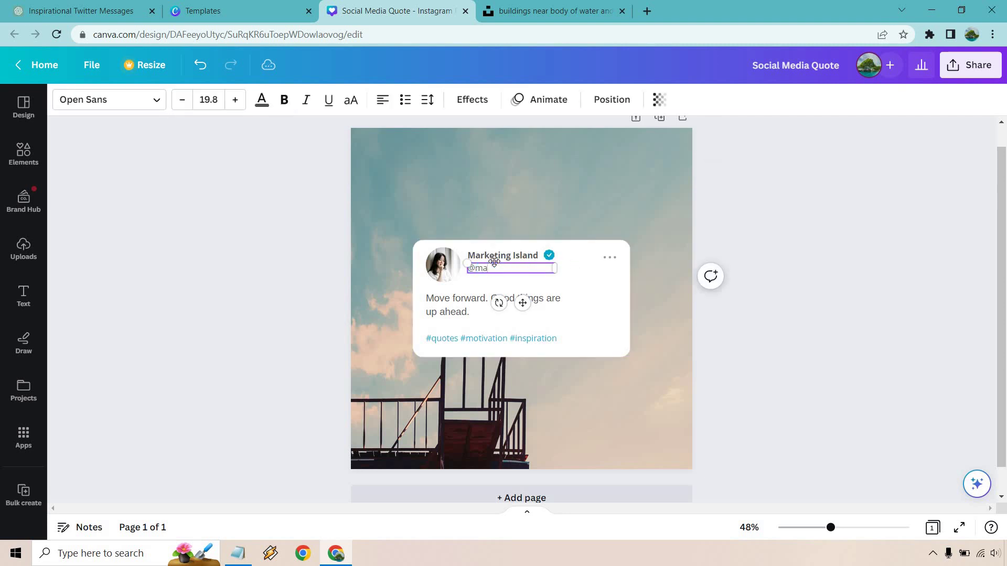
type("rketingisland")
left_click(825, 297)
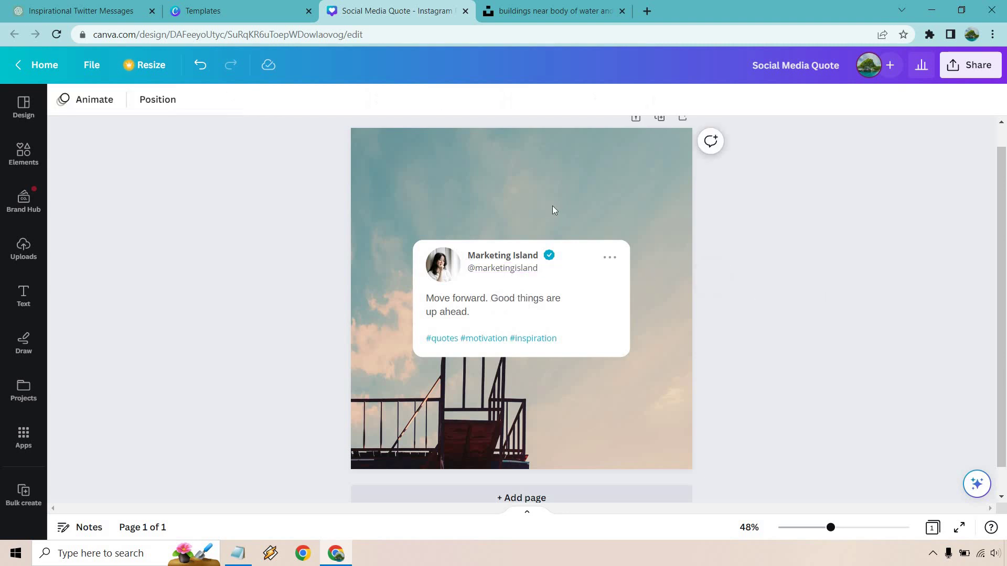
left_click(440, 269)
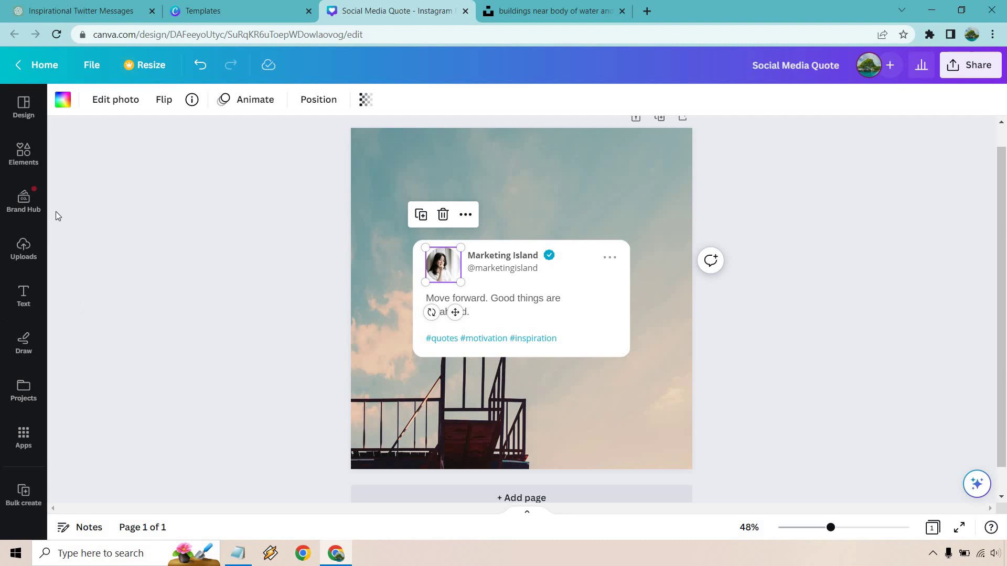
Replace the avatar with the uploaded photo of the smiling man.
left_click(23, 249)
scroll(226, 278, "down", 2)
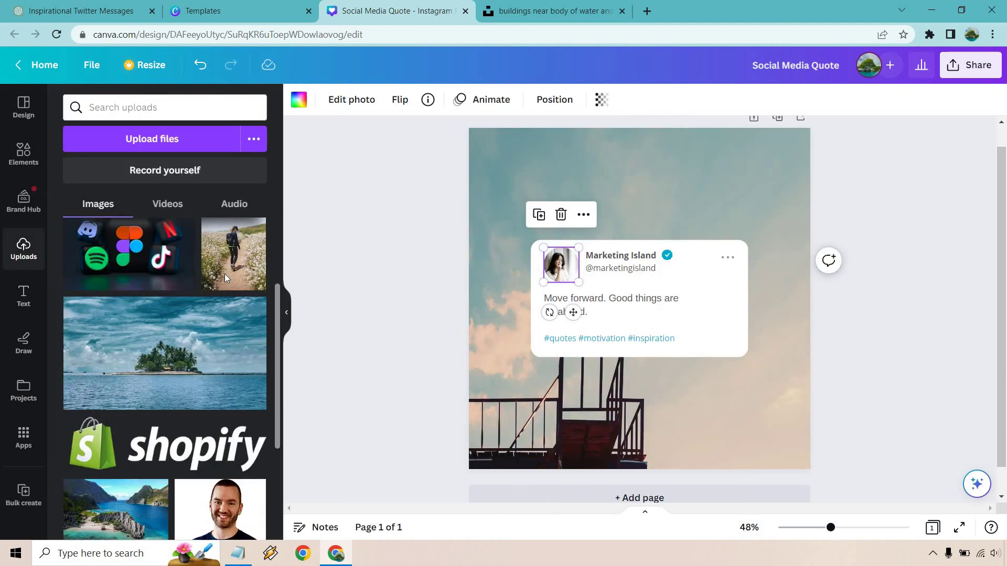
scroll(227, 277, "down", 1)
left_click_drag(221, 456, 555, 265)
left_click(910, 308)
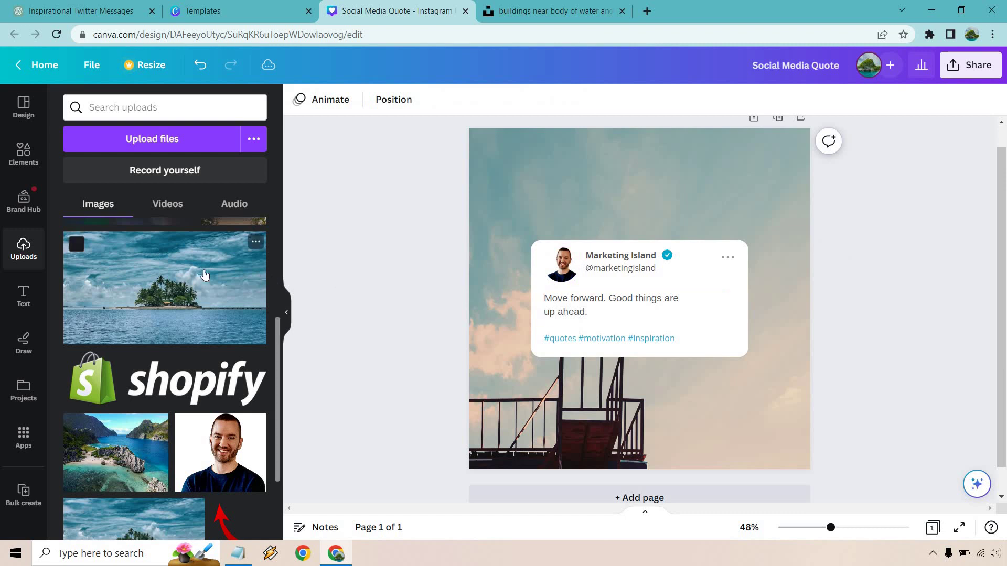
scroll(205, 274, "up", 3)
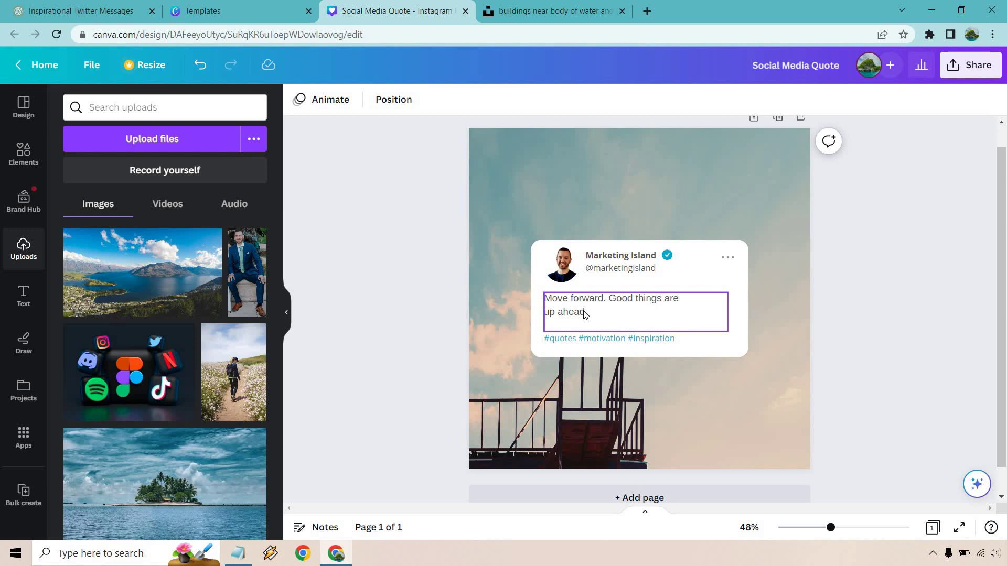
Search the Canva apps for 'bulk'.
left_click(25, 424)
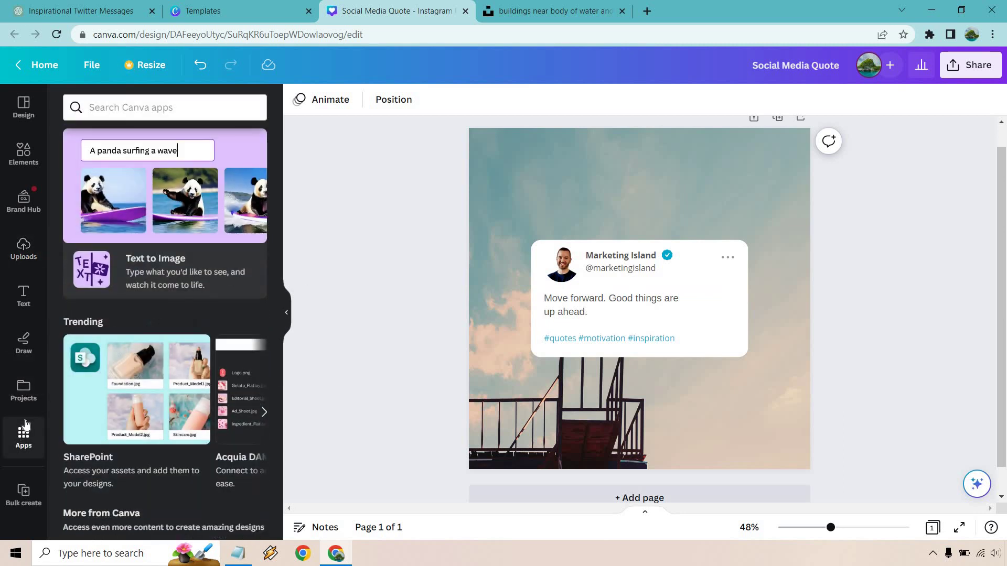
left_click(183, 107)
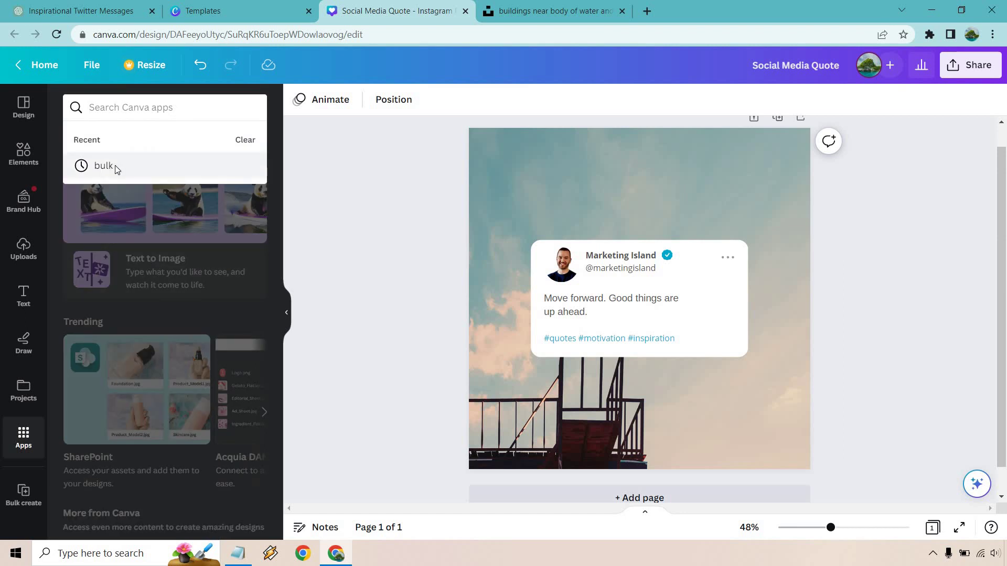
left_click(117, 166)
left_click(251, 107)
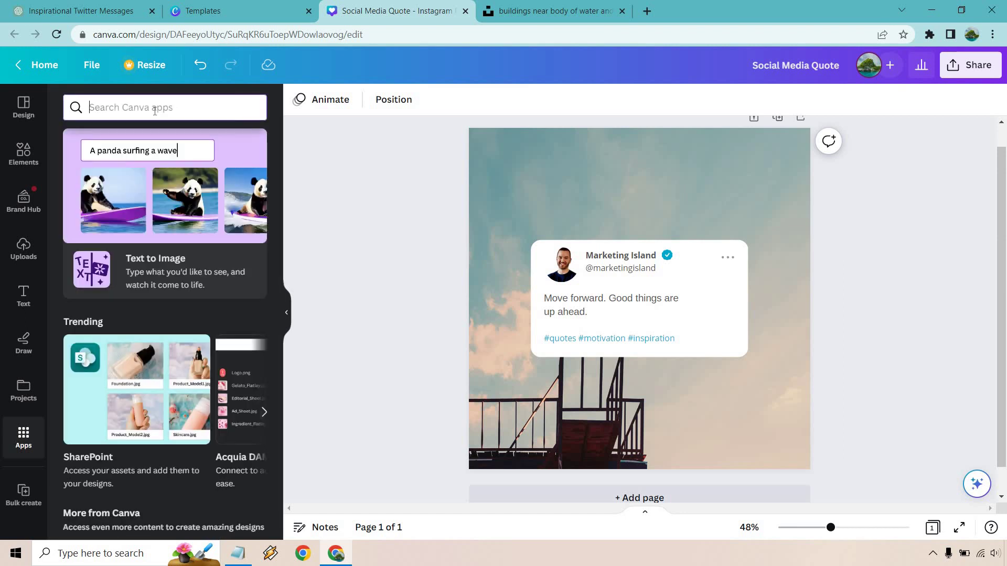
Open Bulk create, go back to its 'Add your data' step, and check the Notepad list.
left_click(22, 496)
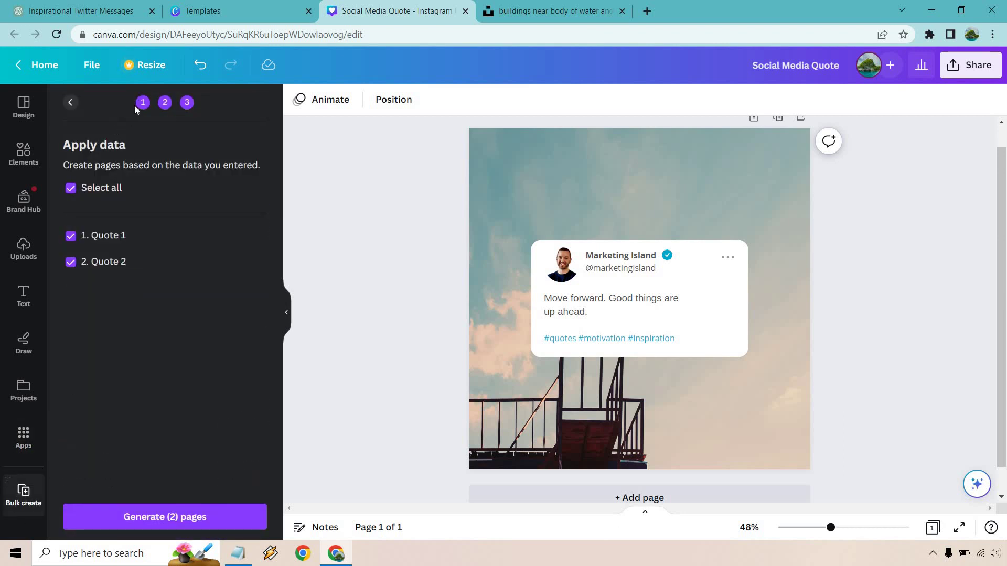
left_click(71, 102)
left_click(72, 103)
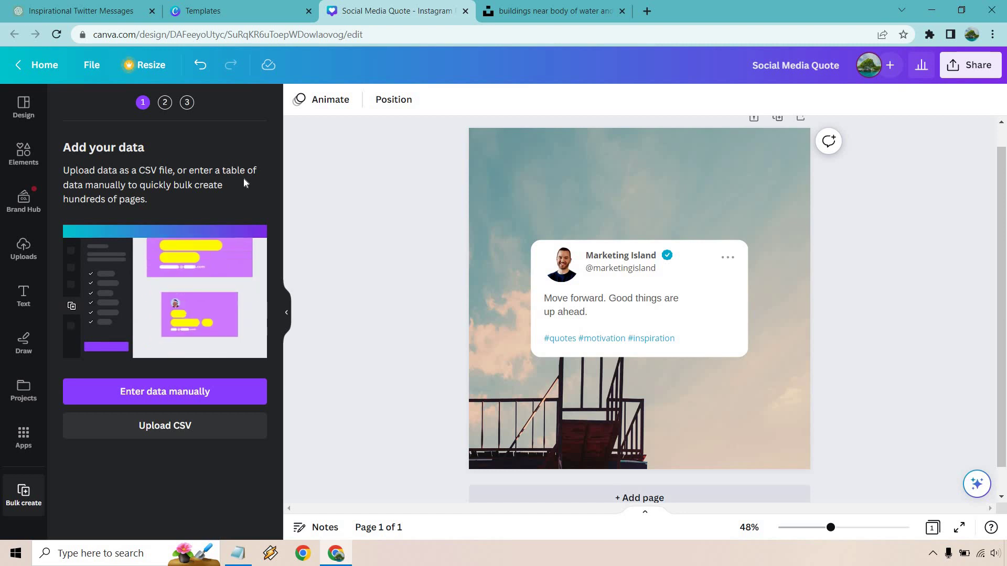
left_click(238, 553)
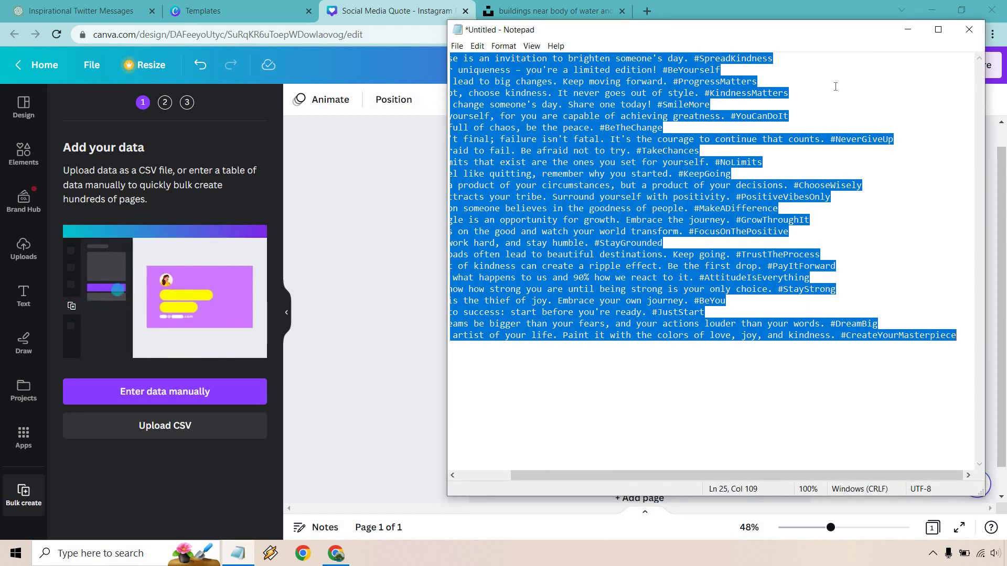
left_click(908, 30)
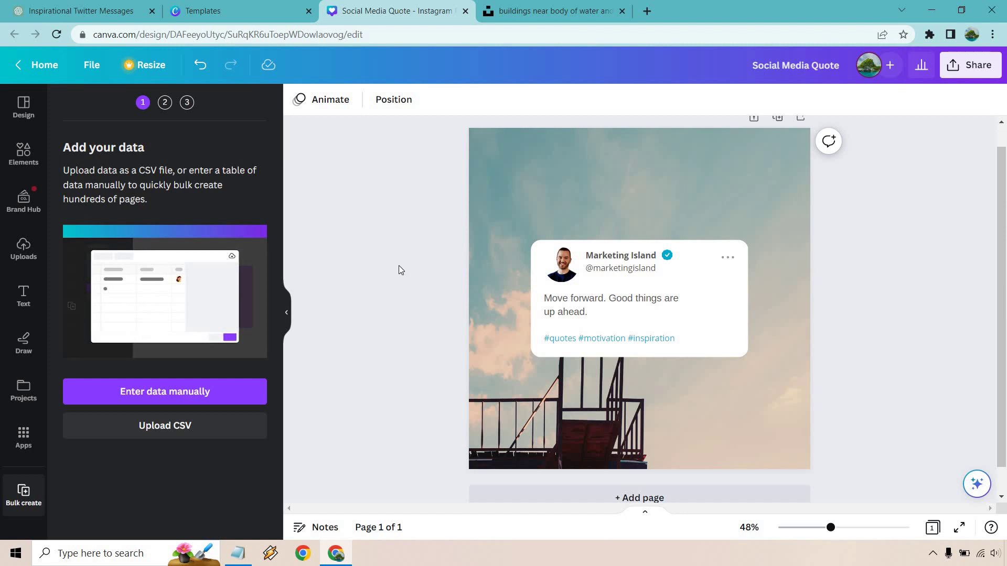
Manually enter data by pasting the 25 quotes into the Name column, then confirm.
left_click(218, 395)
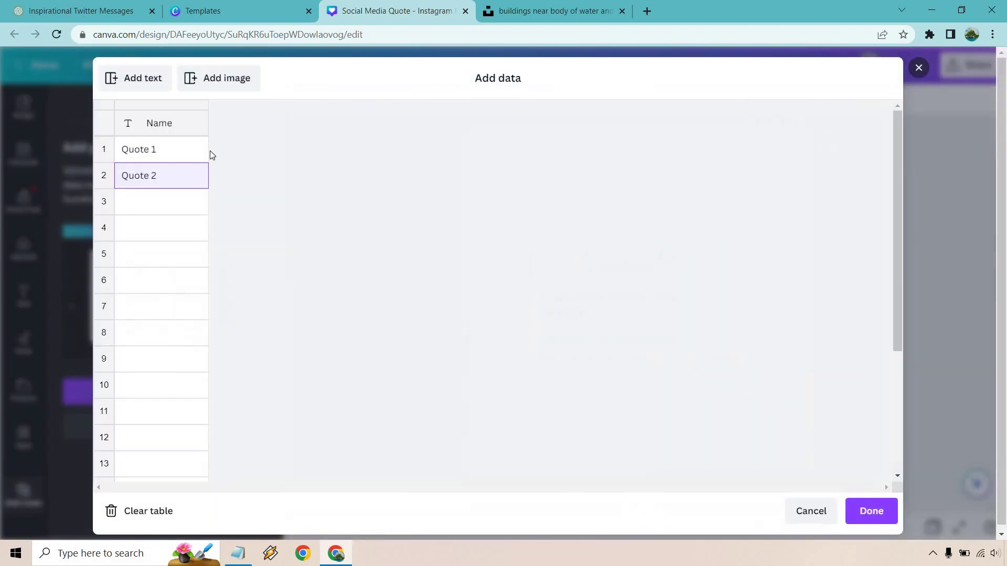
left_click(178, 151)
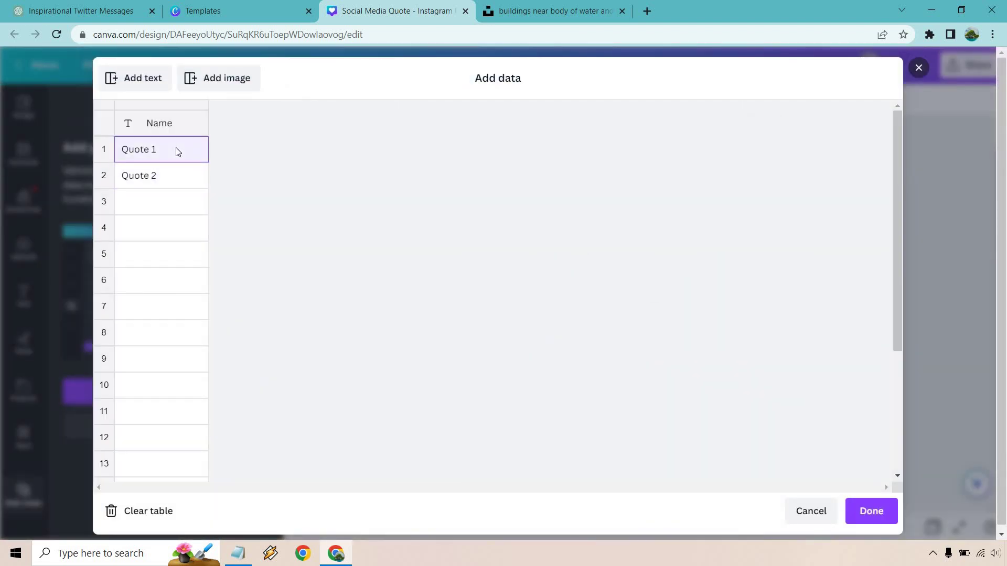
left_click(168, 176)
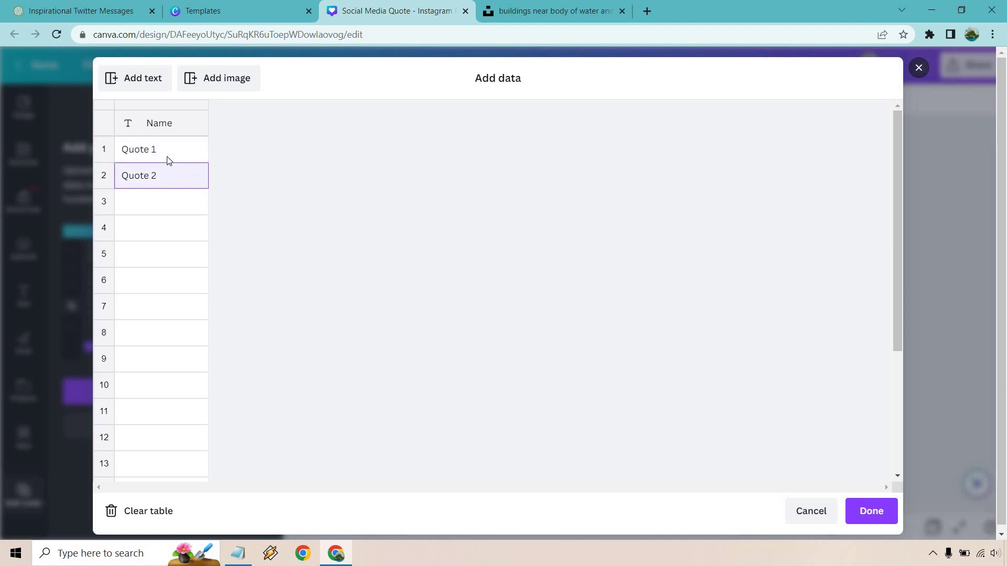
left_click(168, 159)
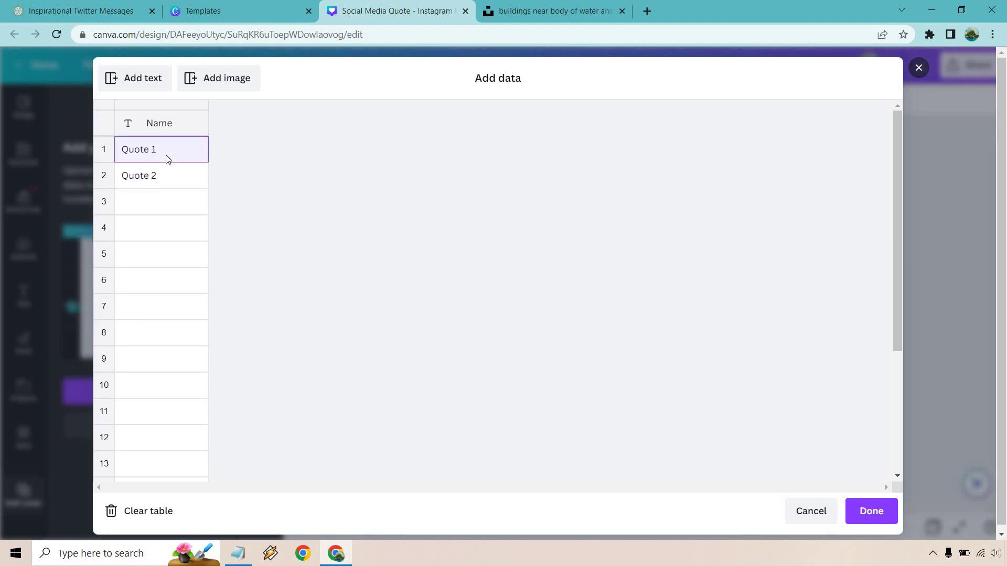
key("ctrl+v")
scroll(454, 300, "down", 5)
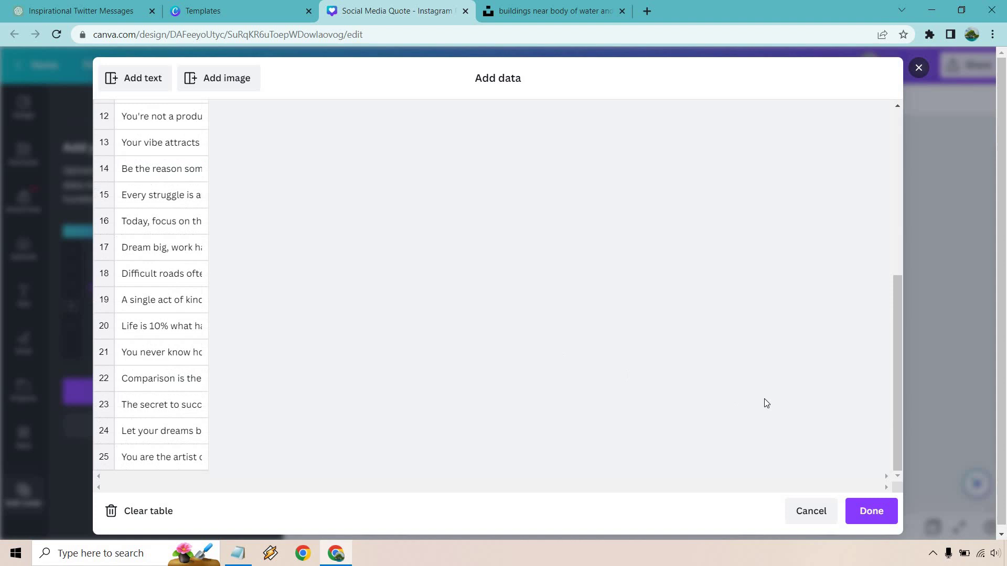
left_click(870, 505)
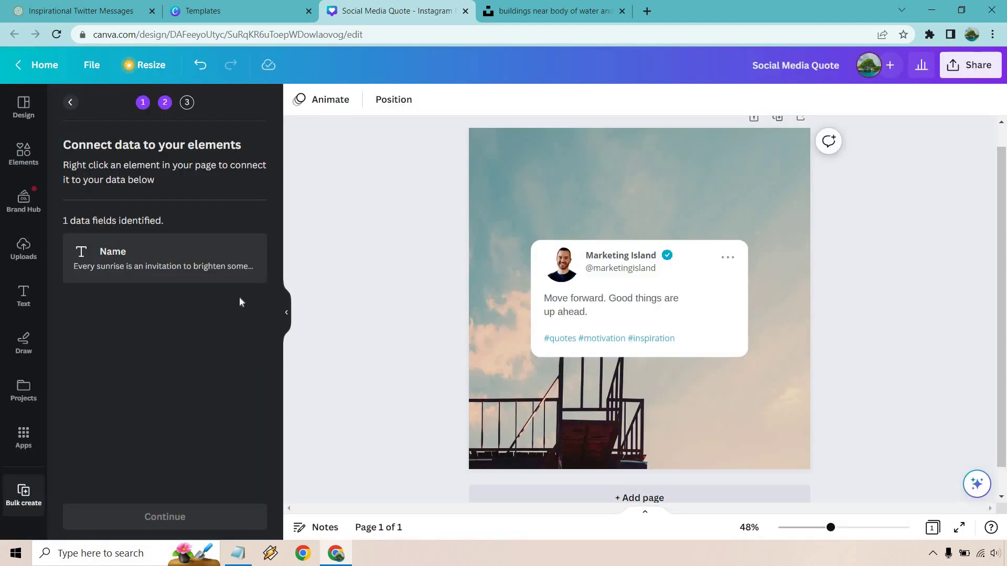
Check the quote list in Notepad, then hide it again.
left_click(238, 553)
left_click(511, 265)
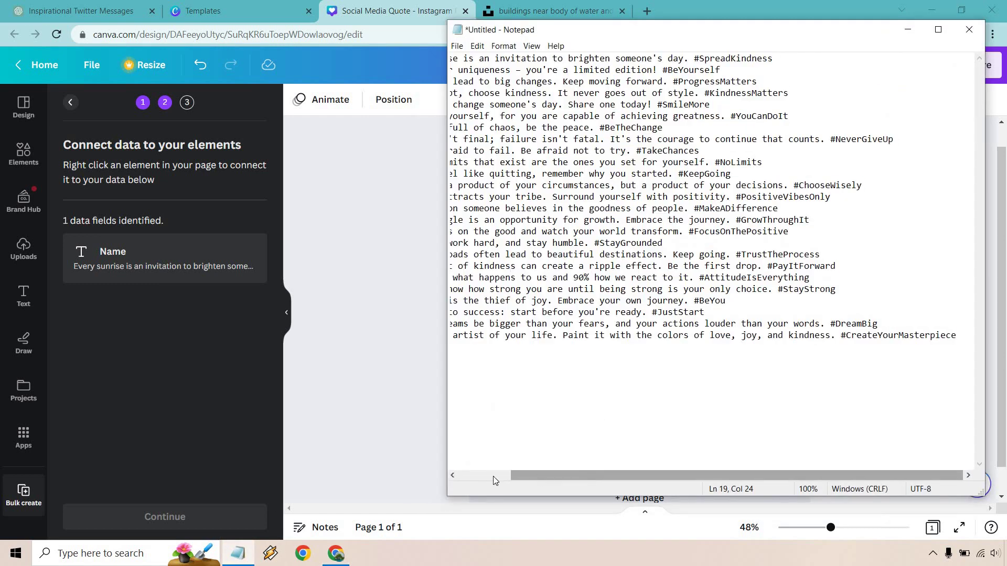
left_click_drag(734, 475, 681, 475)
left_click(907, 30)
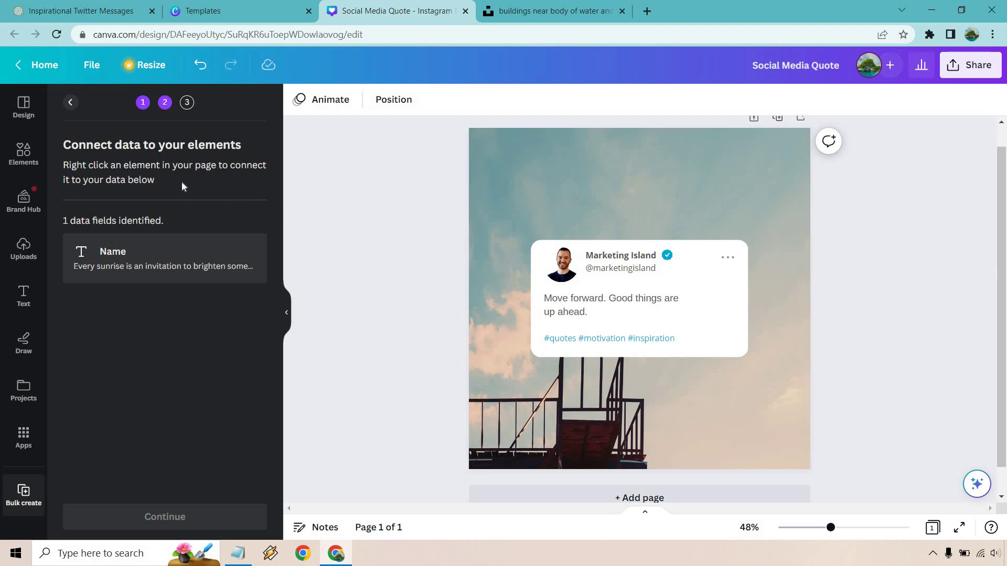
Connect the card's quote text box to the Name data field.
left_click(650, 316)
right_click(650, 315)
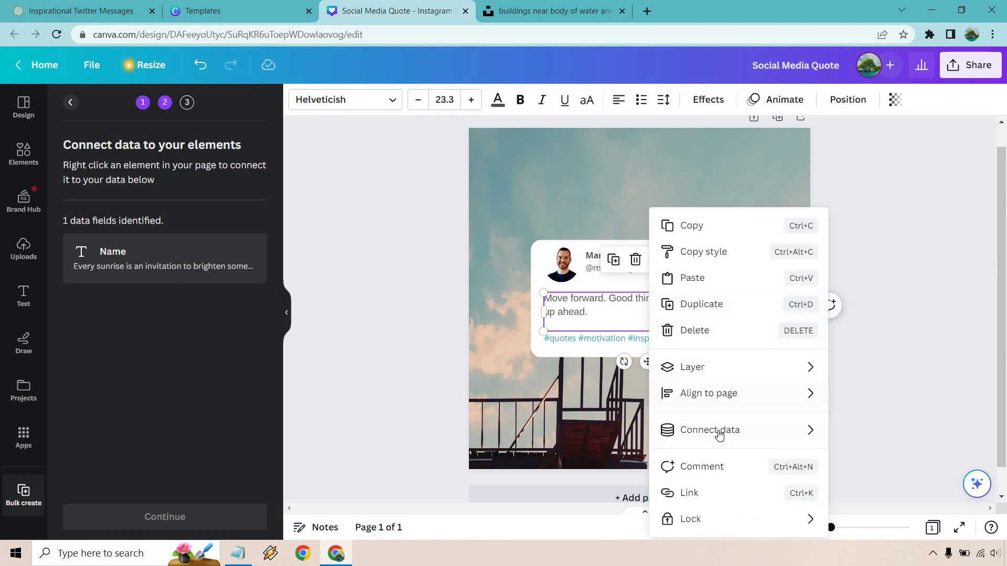
mouse_move(719, 435)
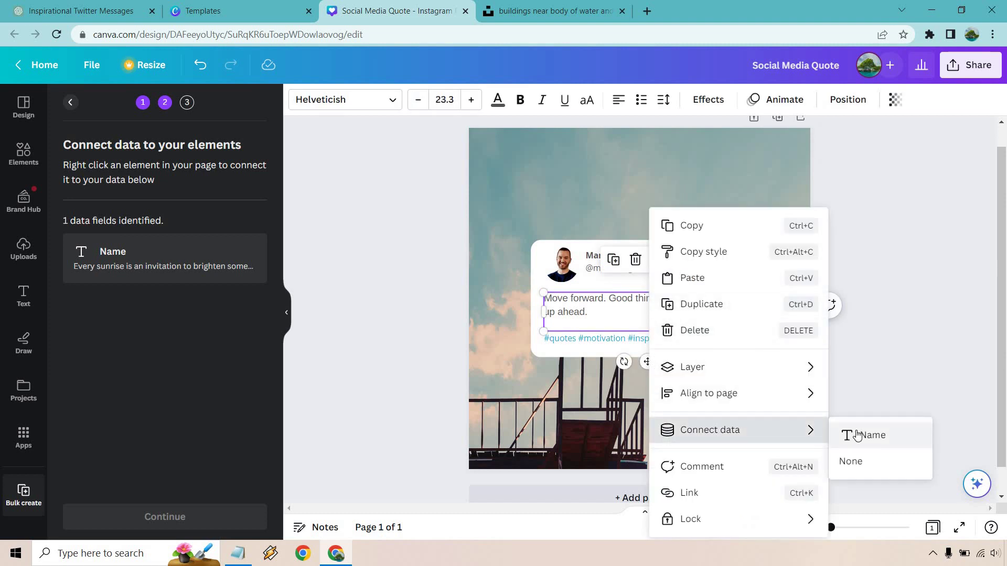
left_click(858, 435)
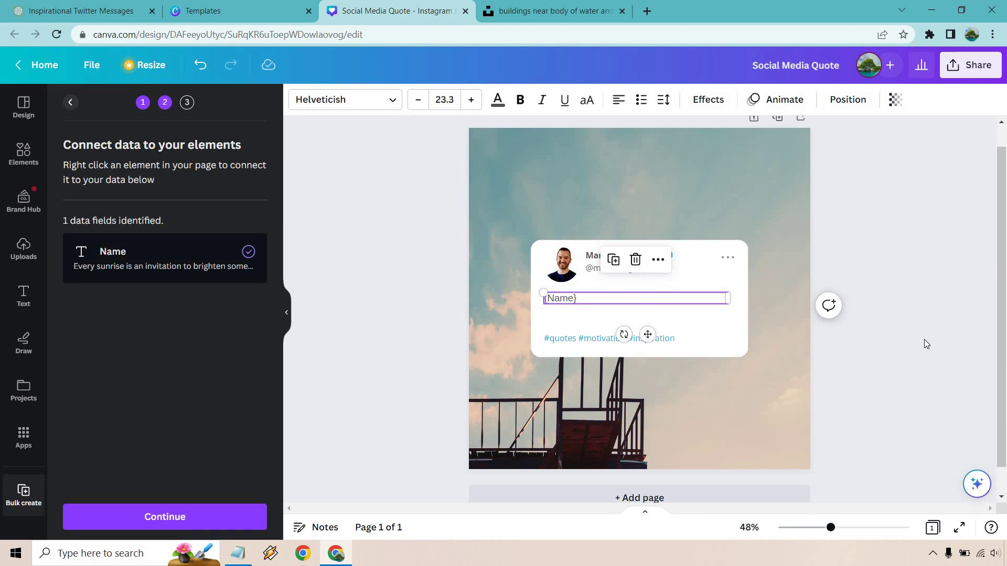
left_click(924, 341)
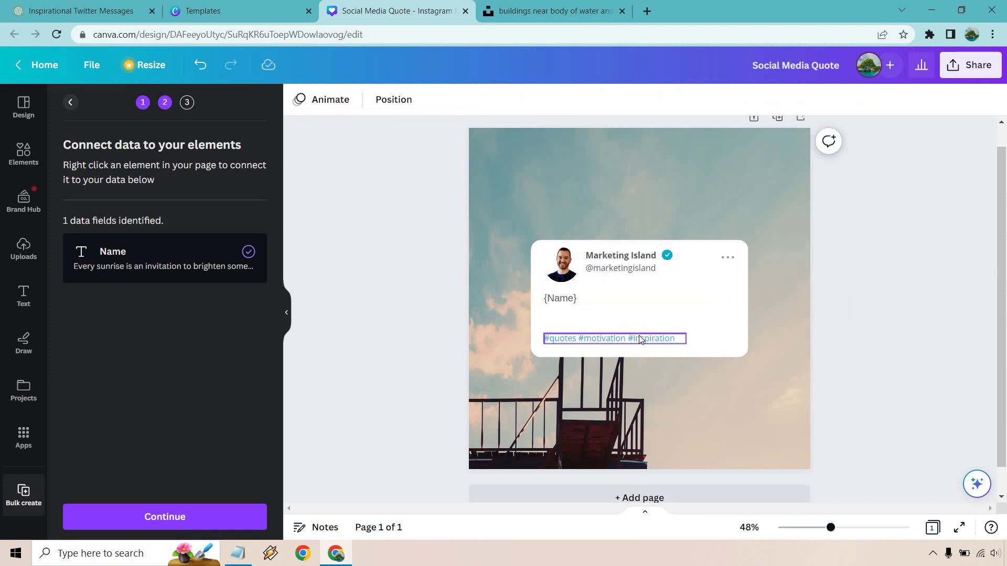
Delete the hashtag line and set the uploaded lake photo as the page background.
left_click(676, 341)
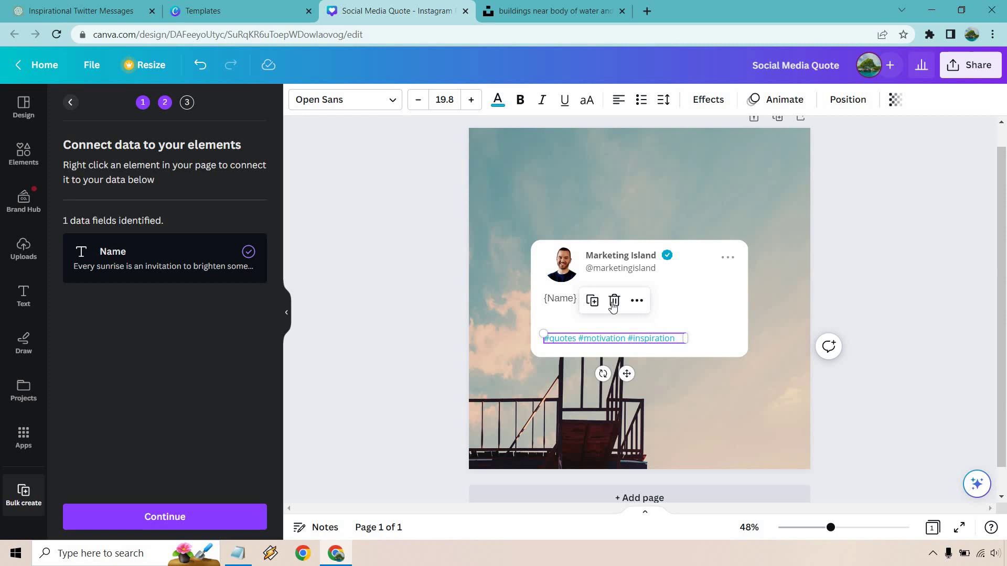
key("Delete")
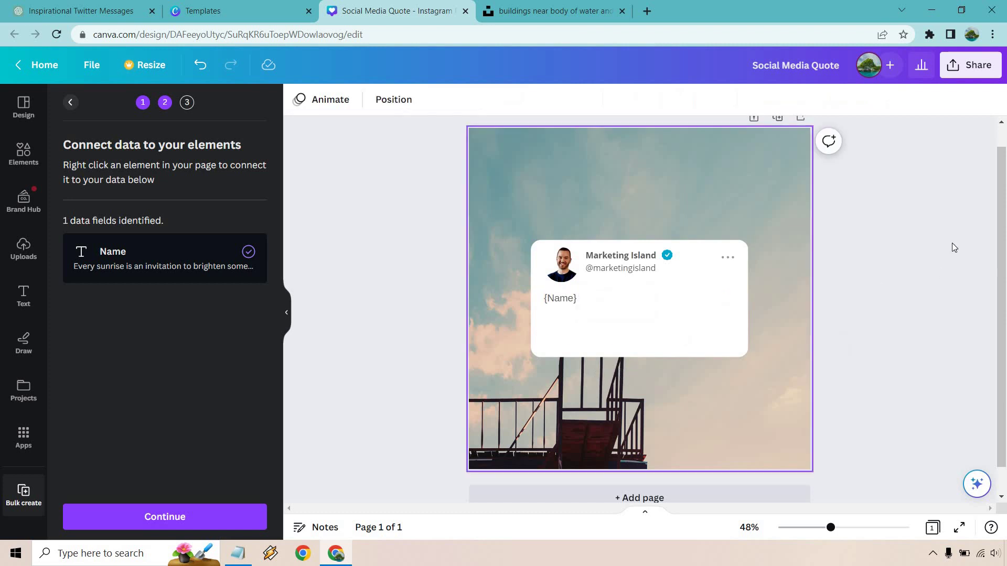
left_click(792, 203)
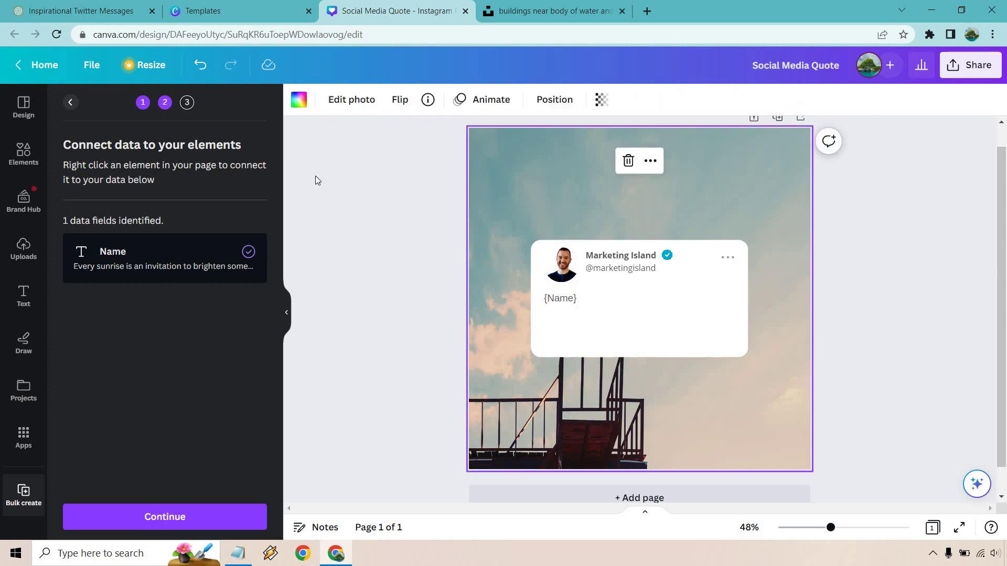
left_click(22, 252)
left_click_drag(133, 283, 213, 250)
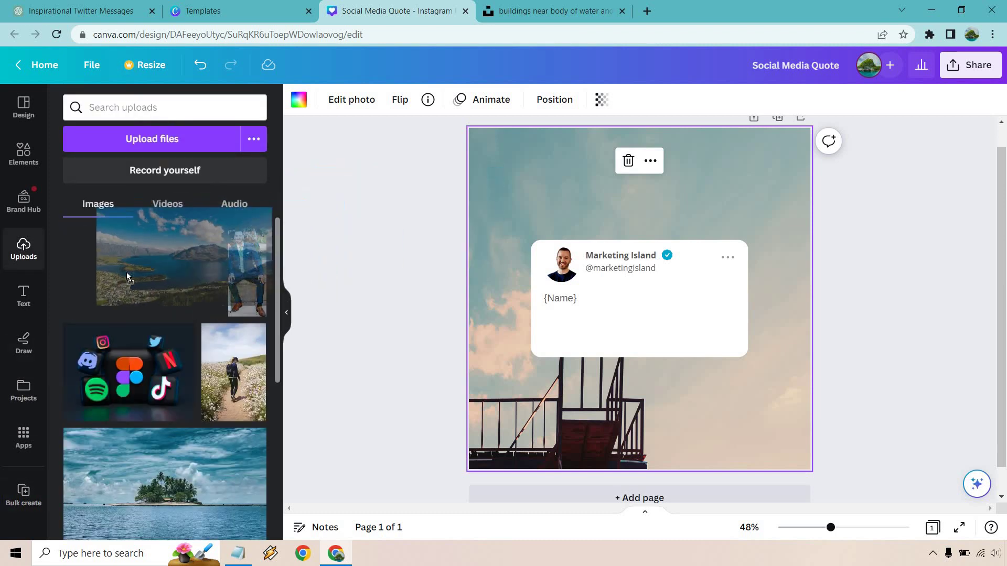
left_click(543, 7)
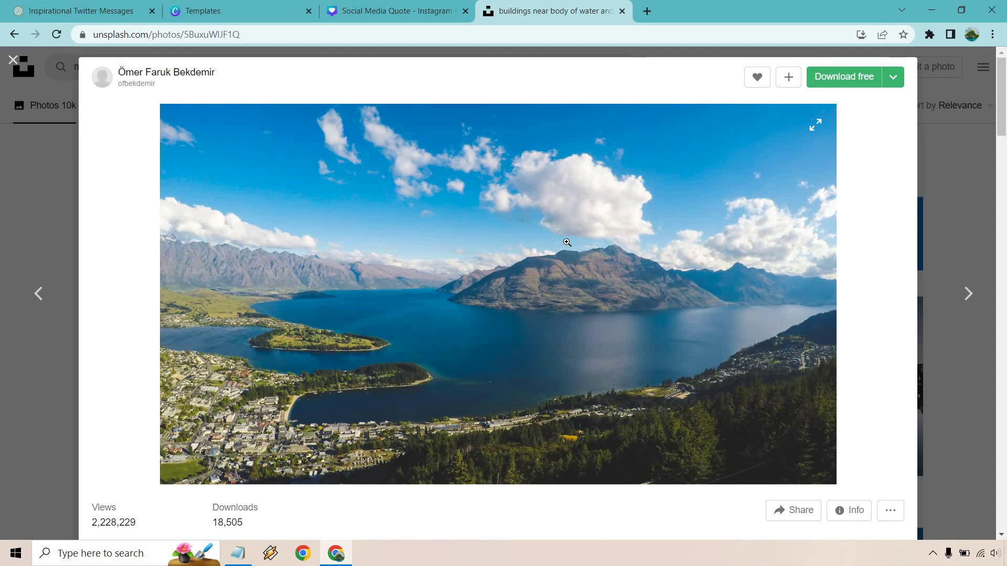
left_click(371, 4)
left_click_drag(148, 278, 475, 199)
left_click(923, 262)
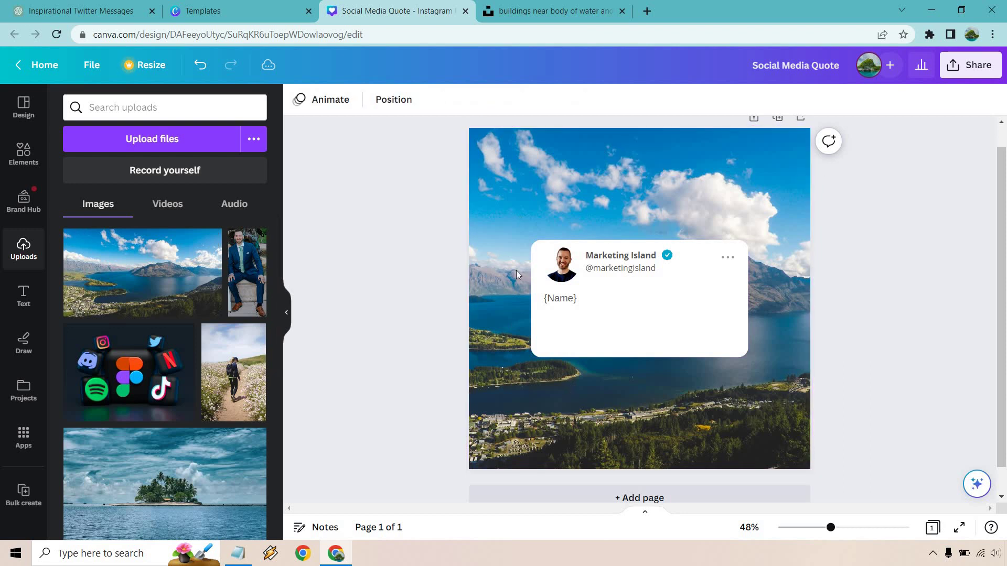
Try the island and hiker photos as backgrounds, undoing each.
left_click_drag(184, 479, 498, 410)
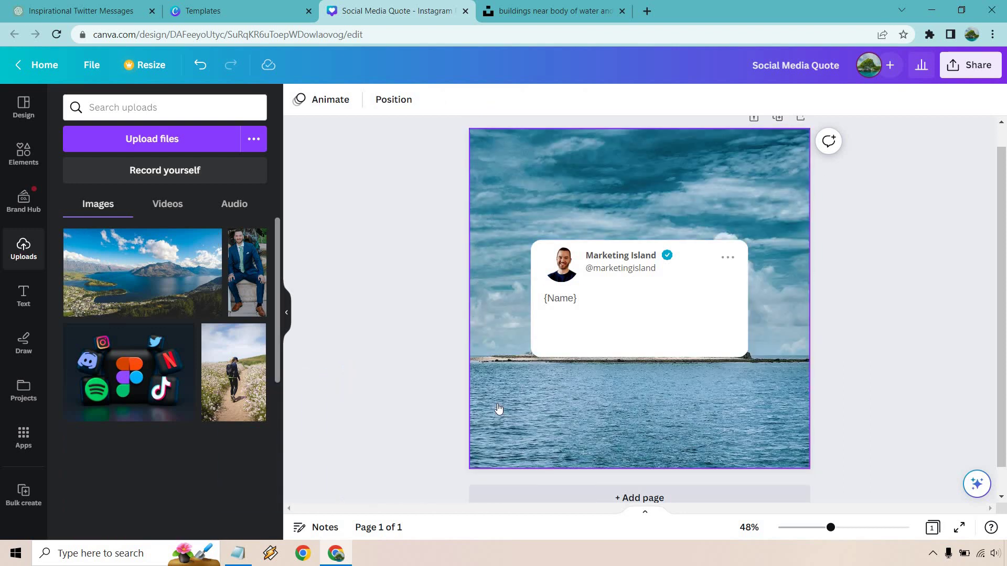
left_click(206, 66)
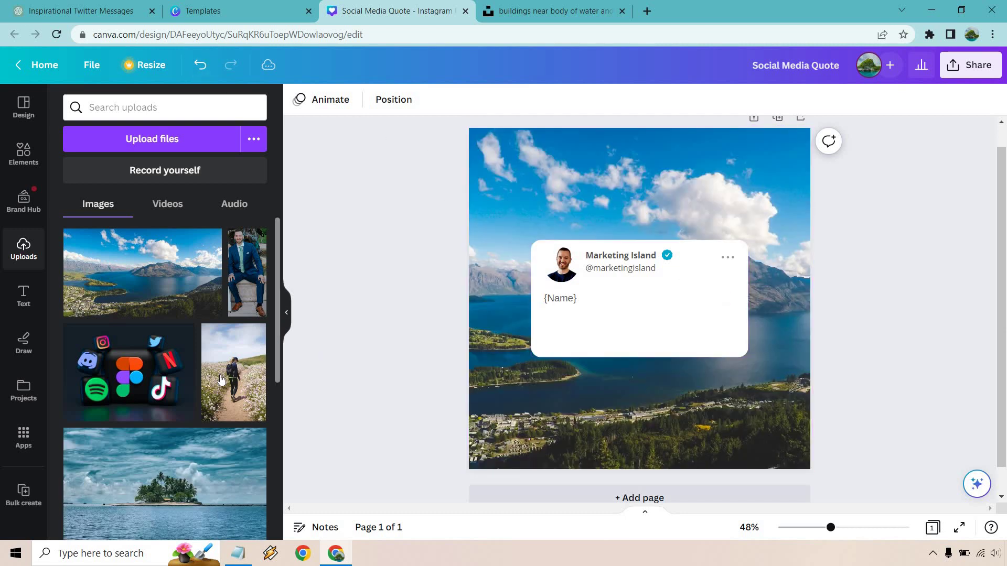
left_click_drag(220, 379, 480, 374)
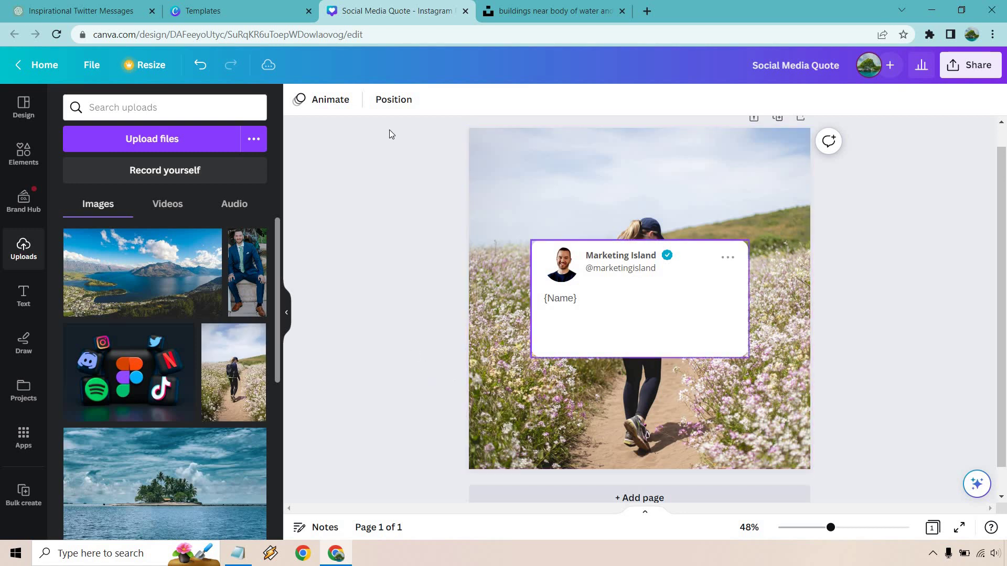
left_click(201, 66)
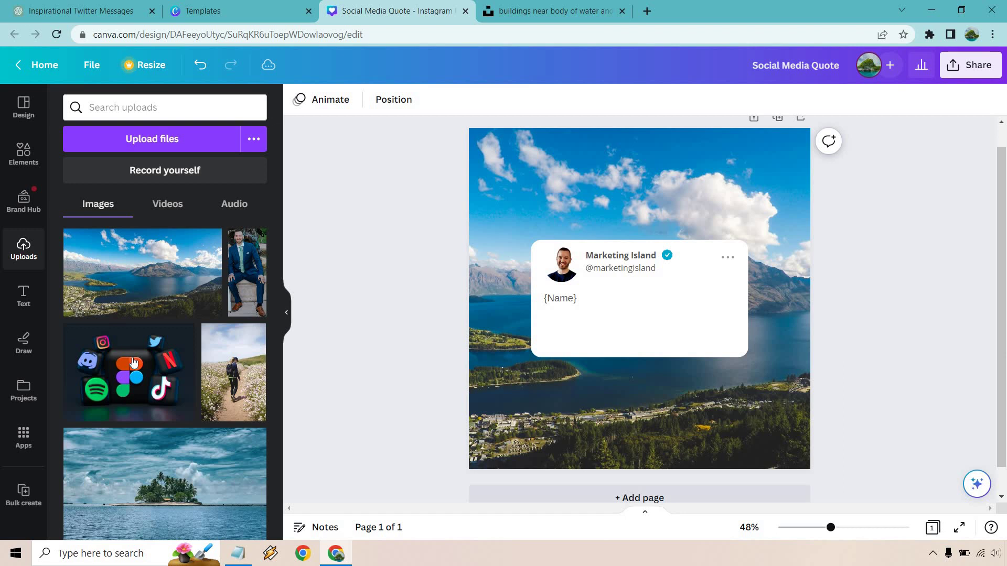
Continue to Apply data, review all 25 checked quotes, and generate 25 pages.
left_click(19, 494)
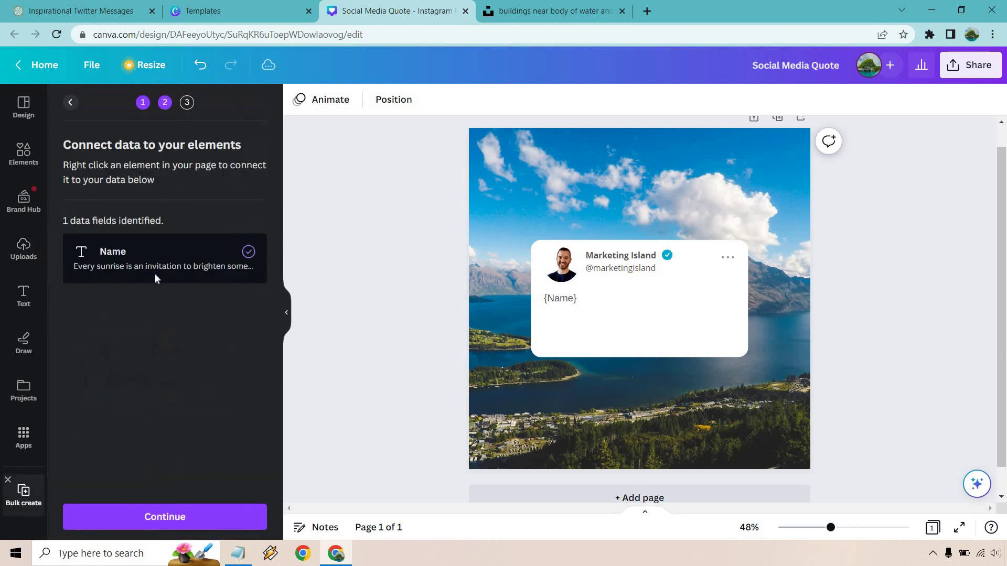
left_click(180, 519)
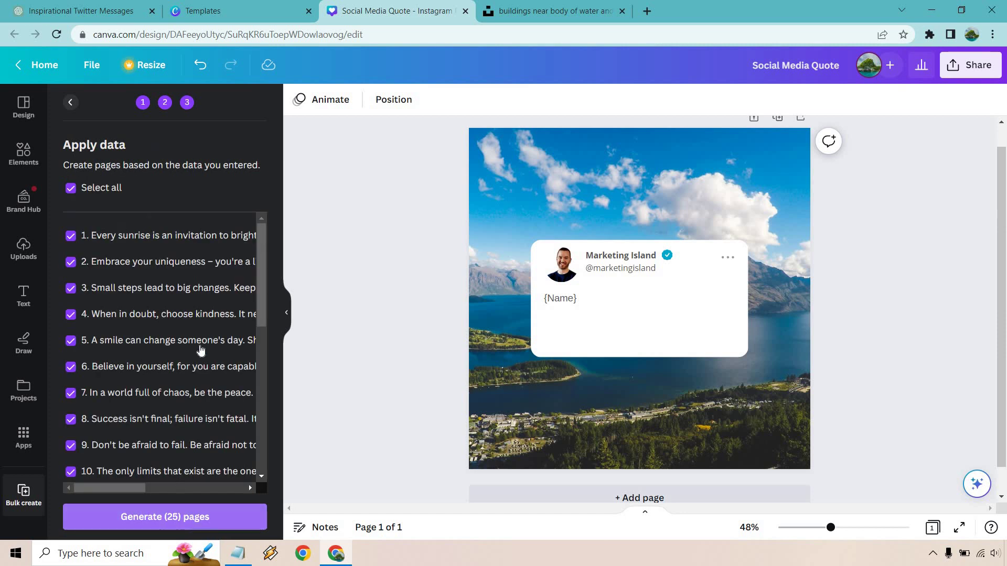
scroll(199, 346, "down", 6)
scroll(200, 346, "down", 2)
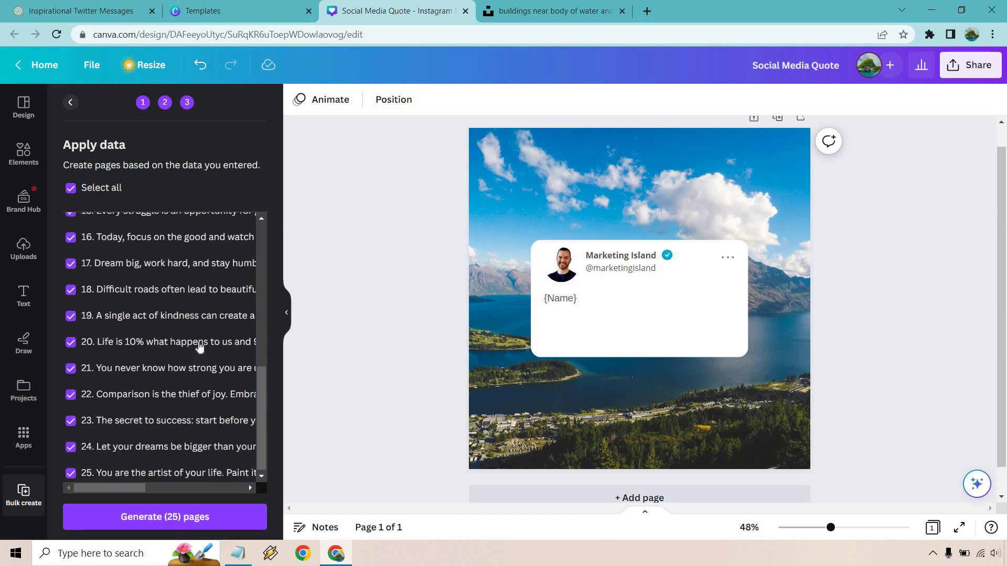
scroll(199, 346, "up", 8)
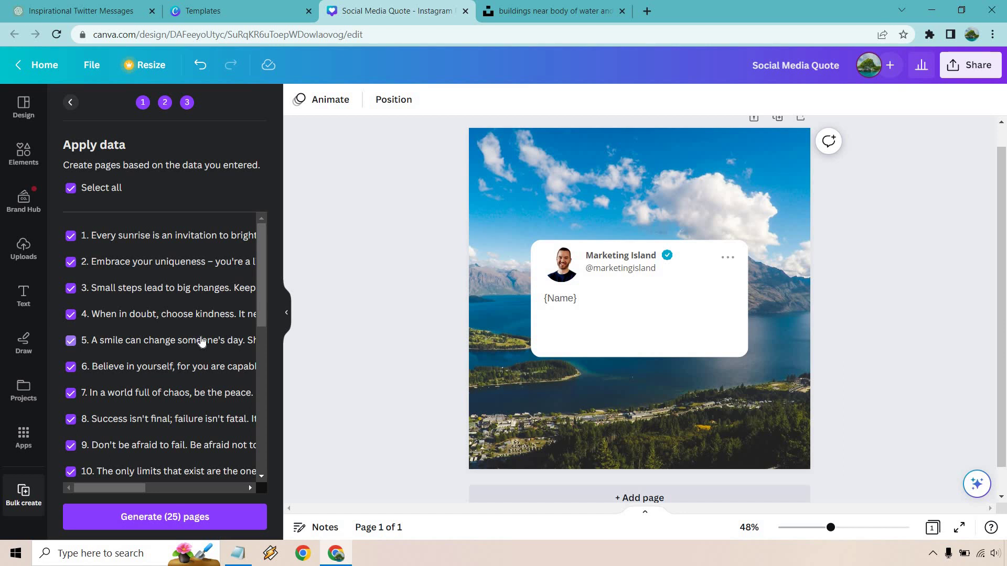
left_click(203, 518)
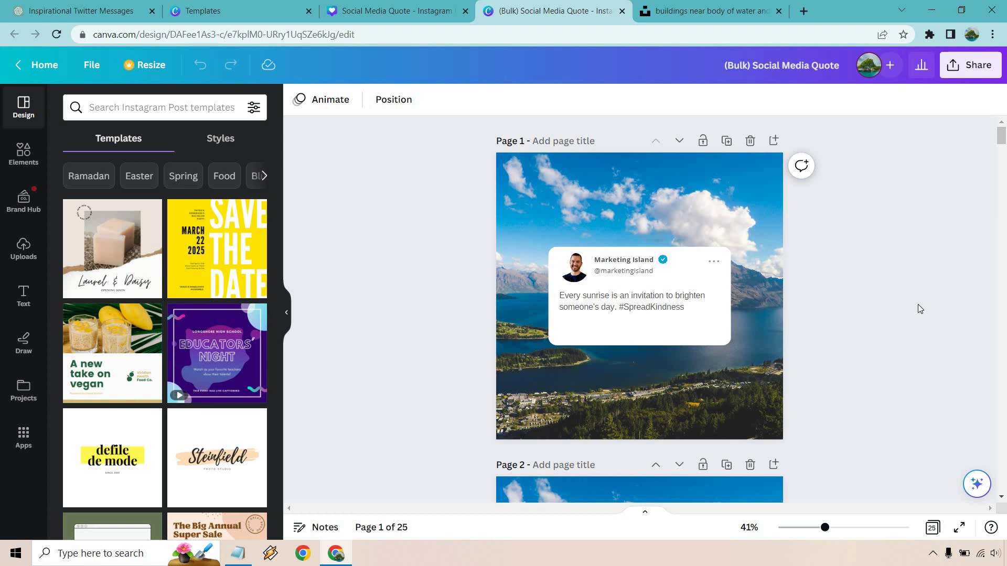
Scroll the new pages and compare their quotes with the original ChatGPT list.
scroll(914, 237, "down", 5)
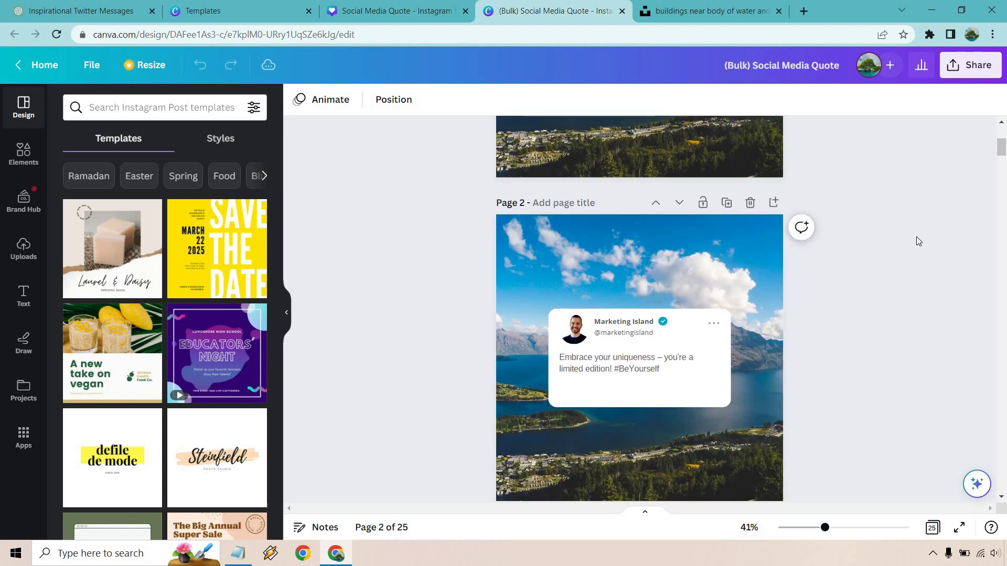
scroll(916, 242, "down", 10)
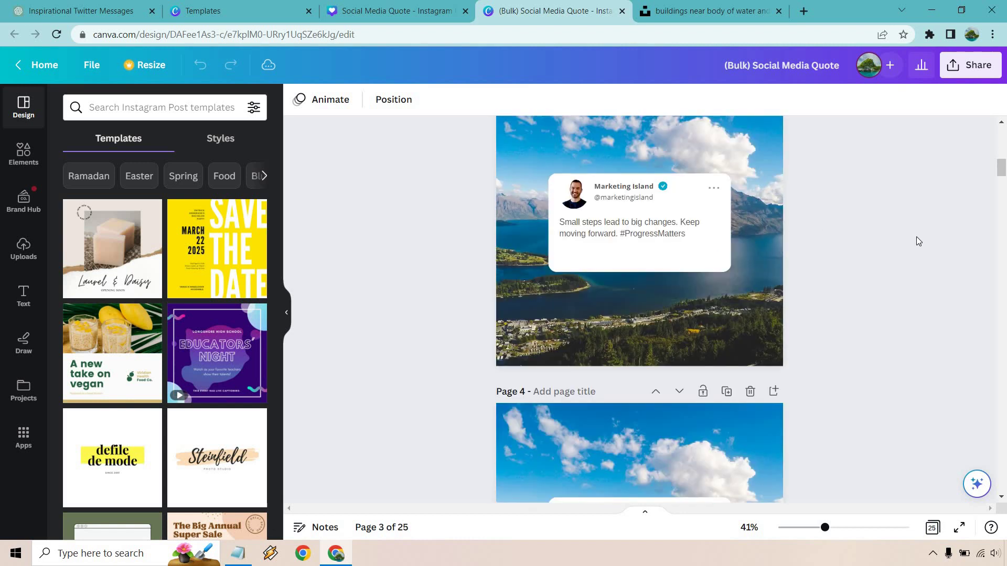
left_click(87, 8)
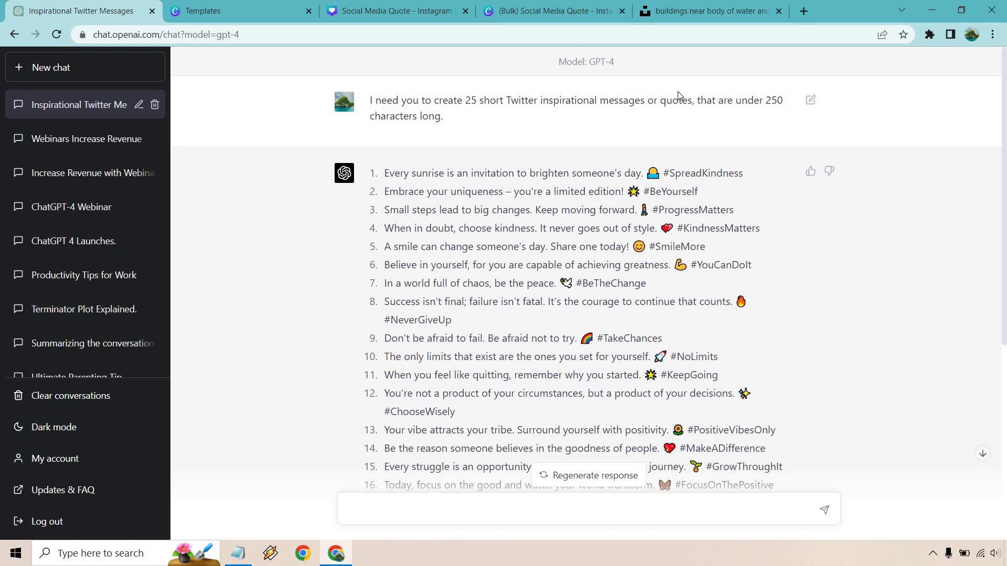
left_click(531, 8)
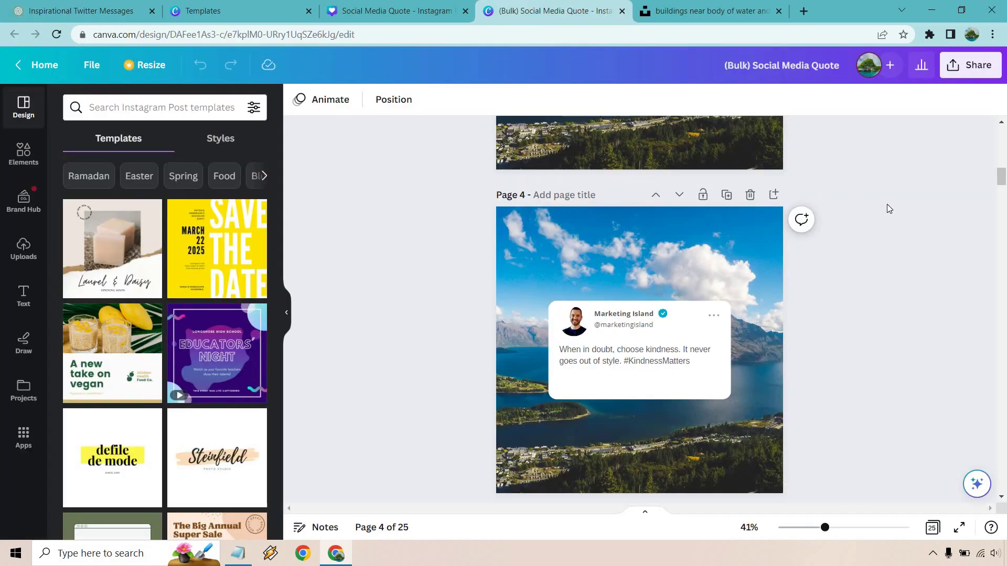
Scroll through the remaining pages to confirm each shows a different quote.
scroll(886, 207, "down", 6)
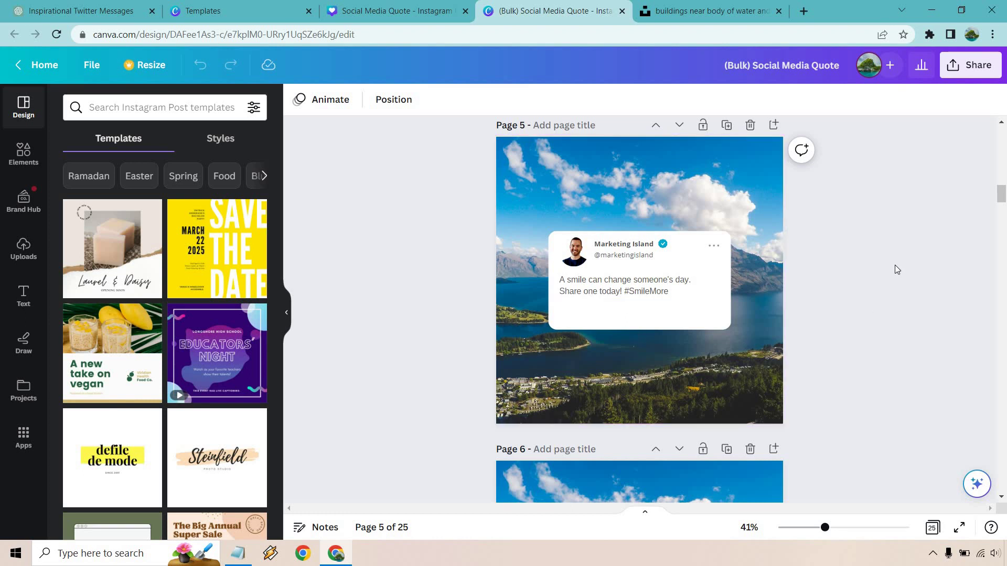
scroll(894, 265, "down", 10)
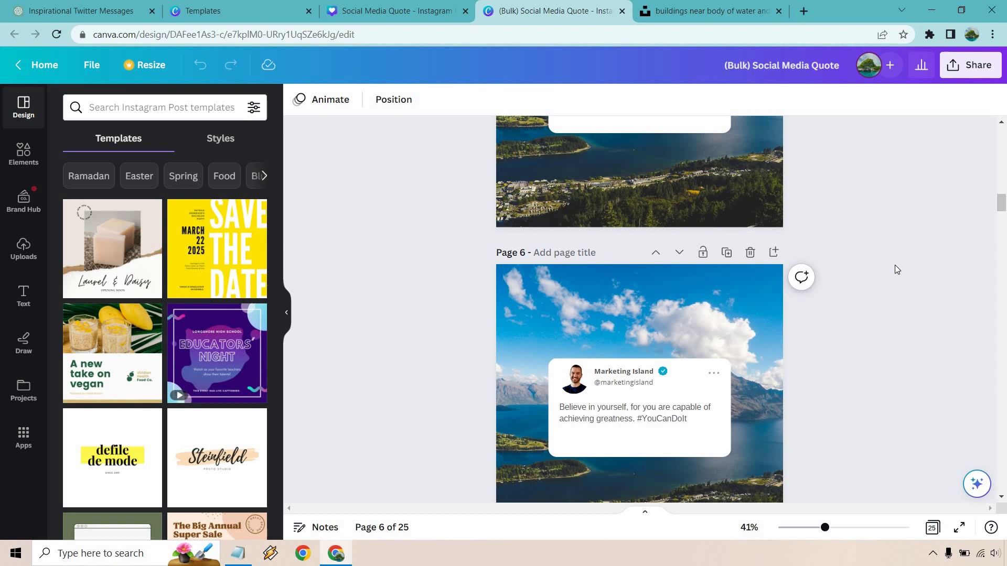
scroll(901, 266, "down", 7)
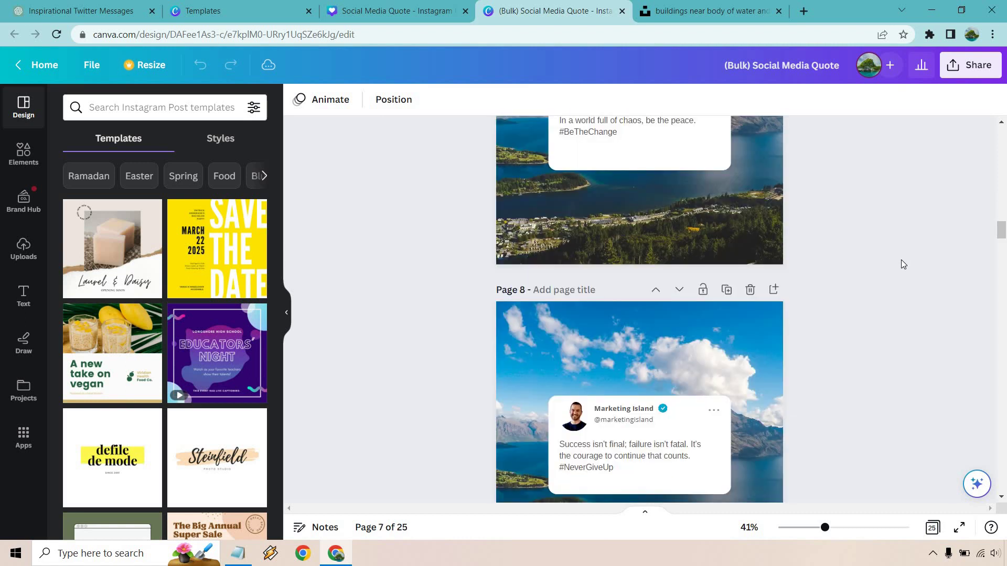
scroll(898, 266, "down", 10)
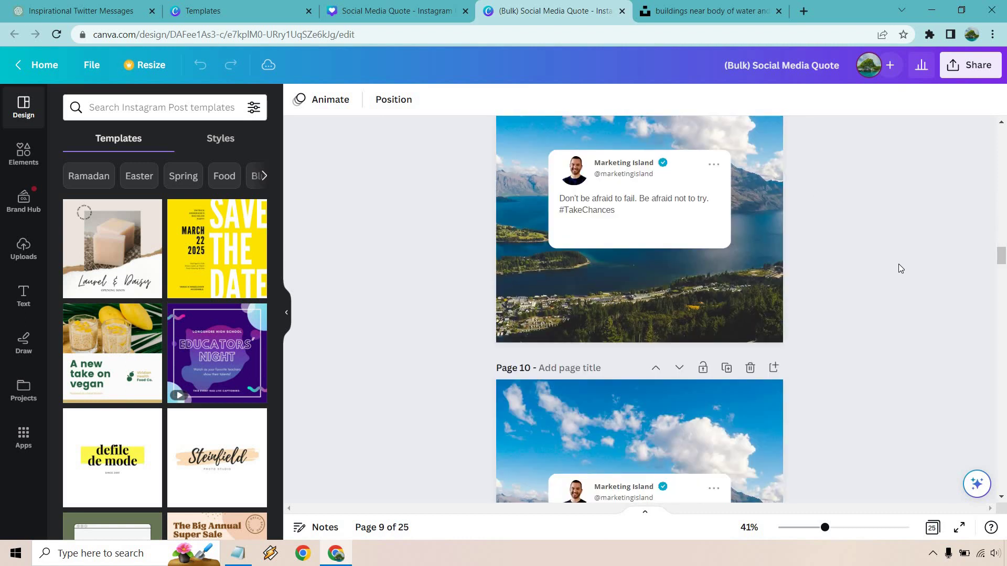
scroll(898, 266, "down", 10)
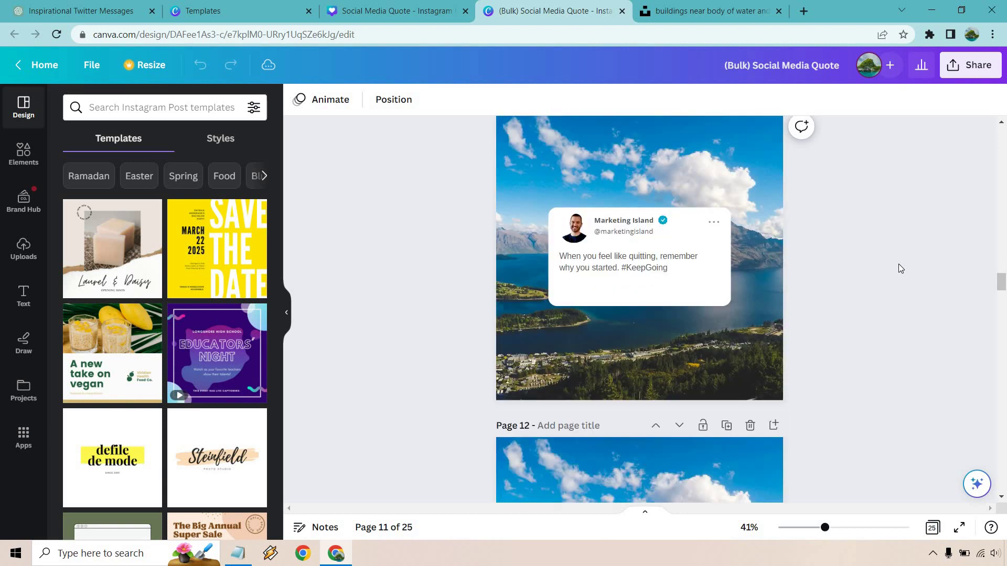
scroll(900, 269, "down", 15)
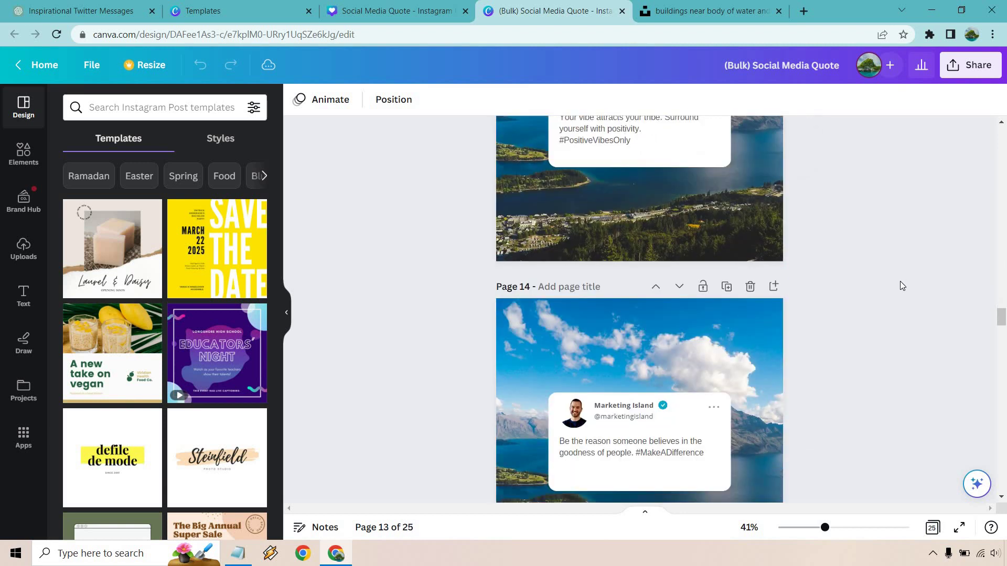
left_click_drag(1003, 341, 1004, 485)
left_click_drag(1005, 311, 1003, 136)
Open the Share panel, then dismiss it to return to page 1 of the 25-page quote design.
left_click(971, 76)
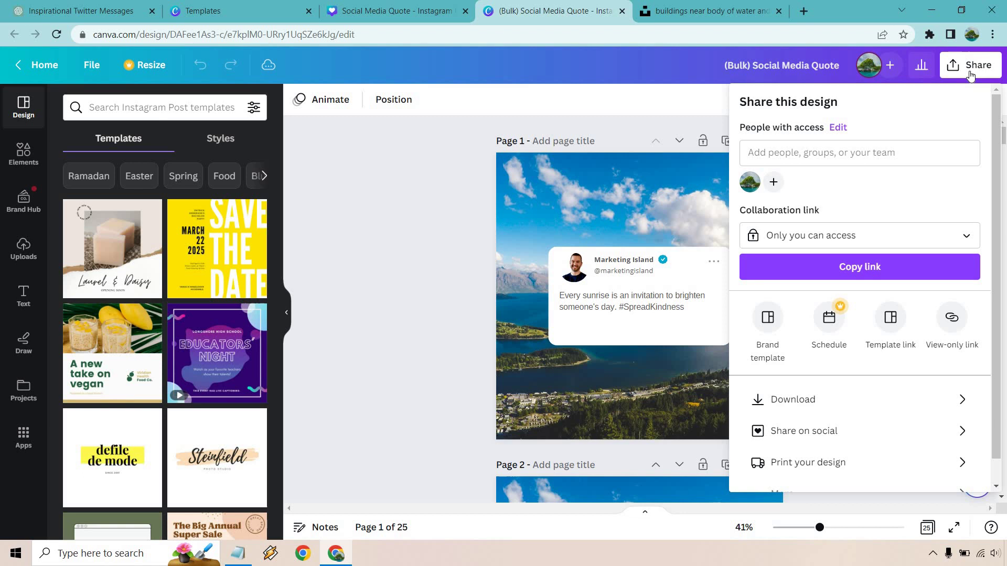
left_click(402, 275)
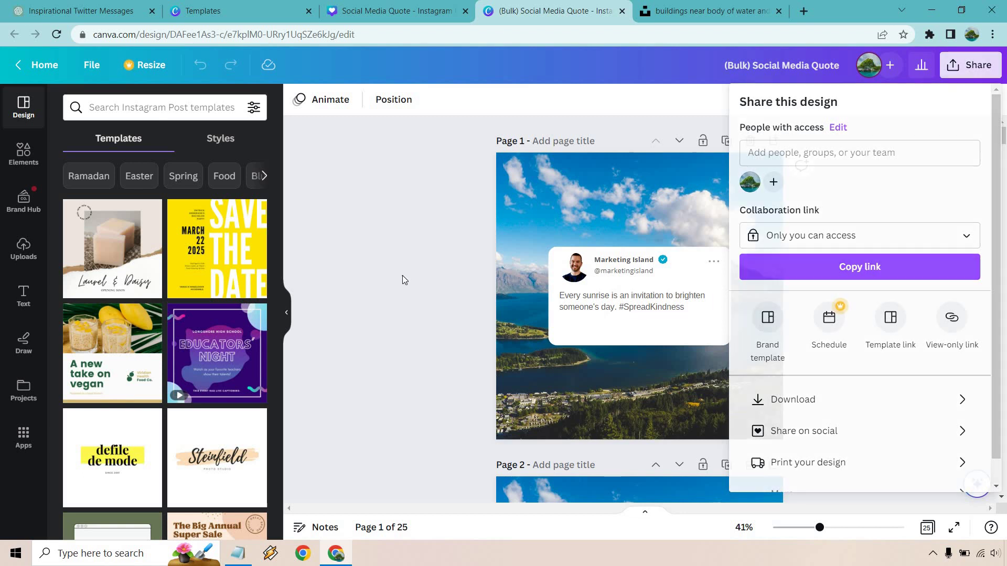